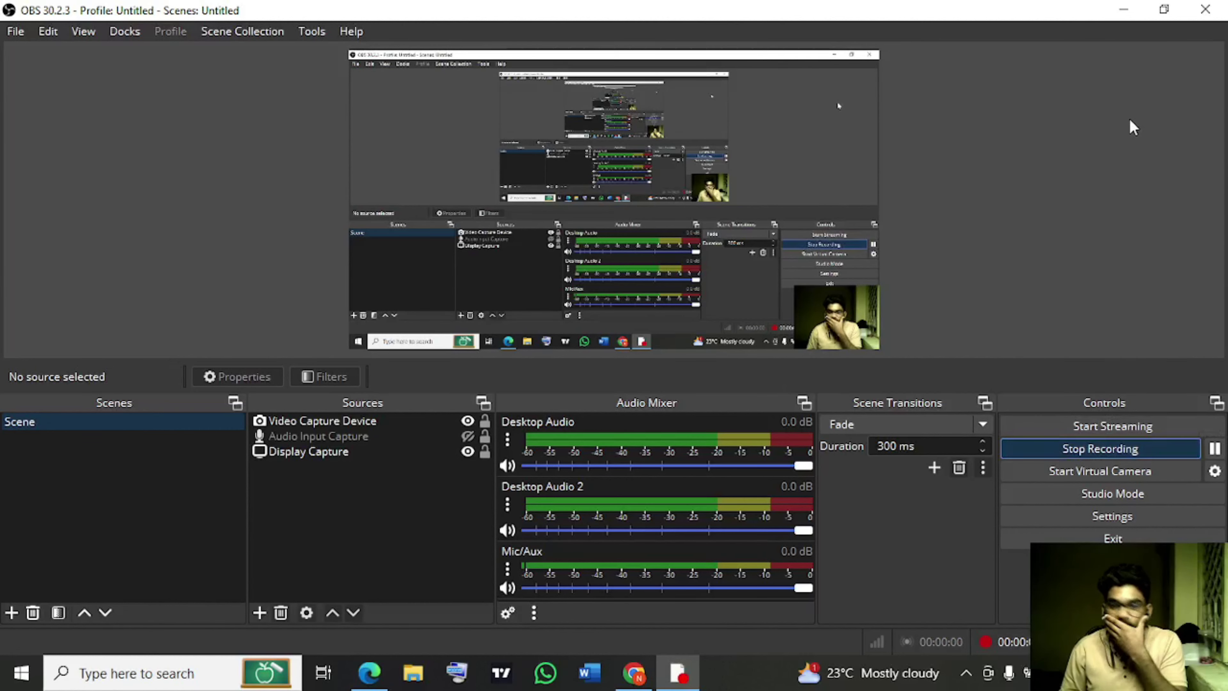
Review an enlarged view of the EXNESS.pdf trading plan and switch to the Exness WebTerminal in Chrome
{"action": "left_click", "coordinate": [1123, 9]}
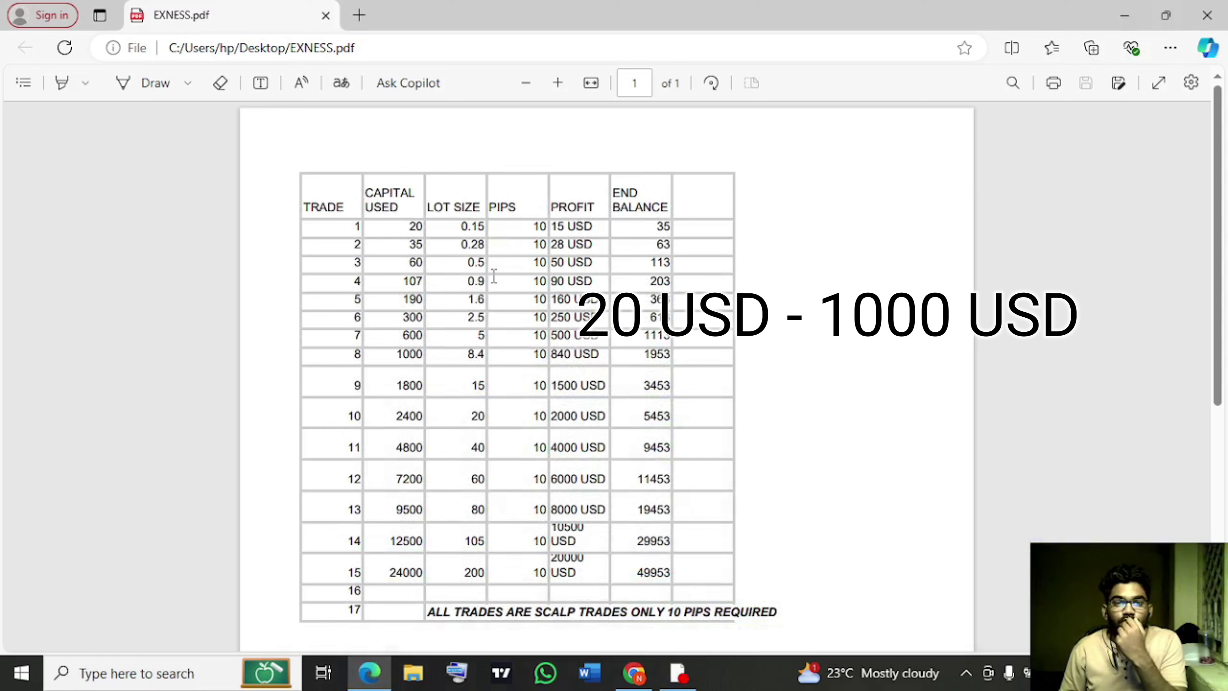
{"action": "left_click", "coordinate": [560, 84]}
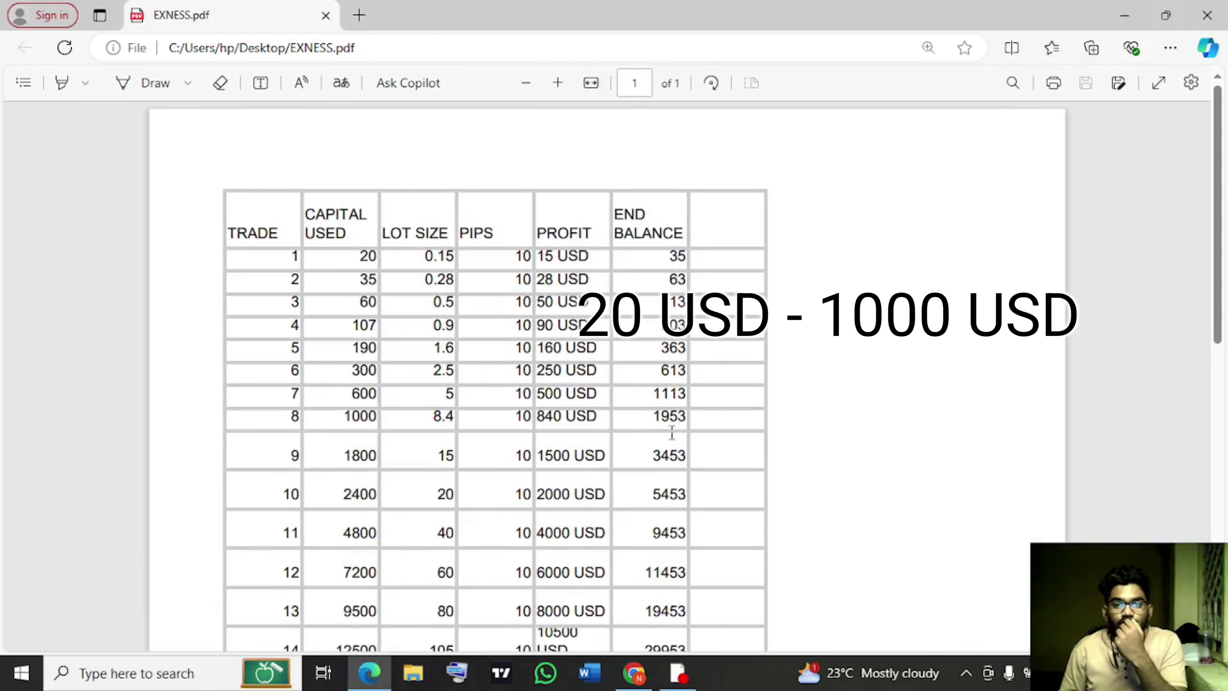
{"action": "left_click", "coordinate": [634, 673]}
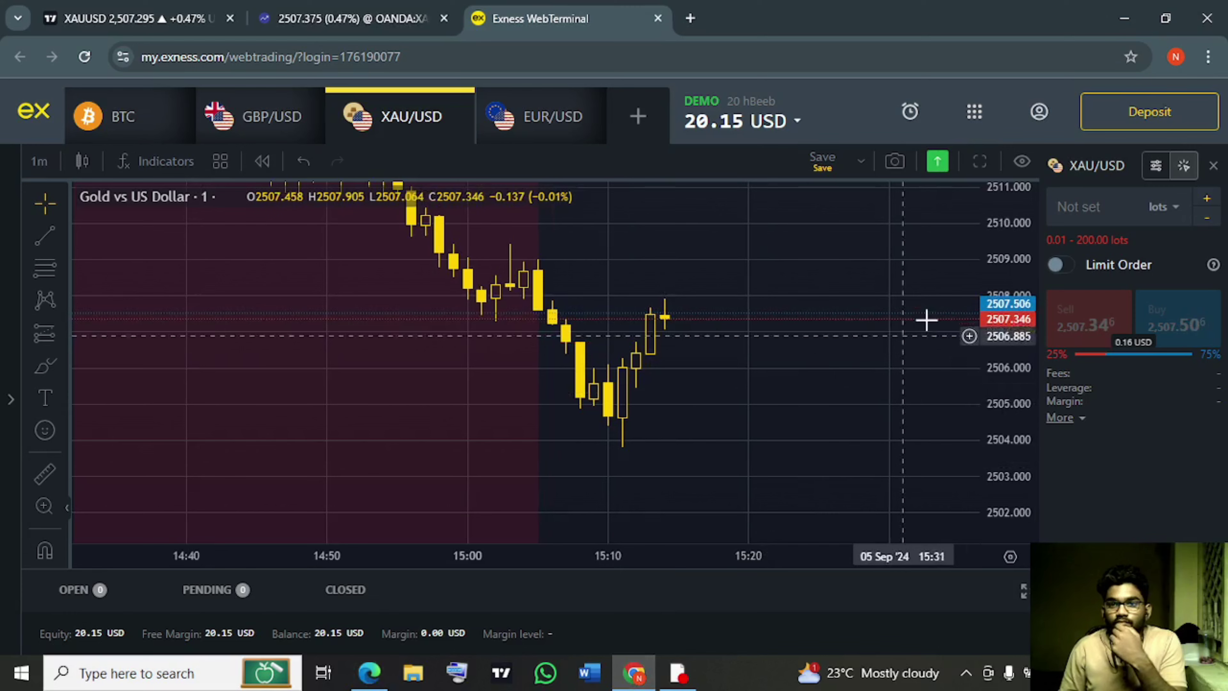
Set the XAU/USD lot size to 0.15, check the GoCharting chart, and open a buy position in Exness
{"action": "left_click", "coordinate": [1082, 205]}
{"action": "type", "text": "0."}
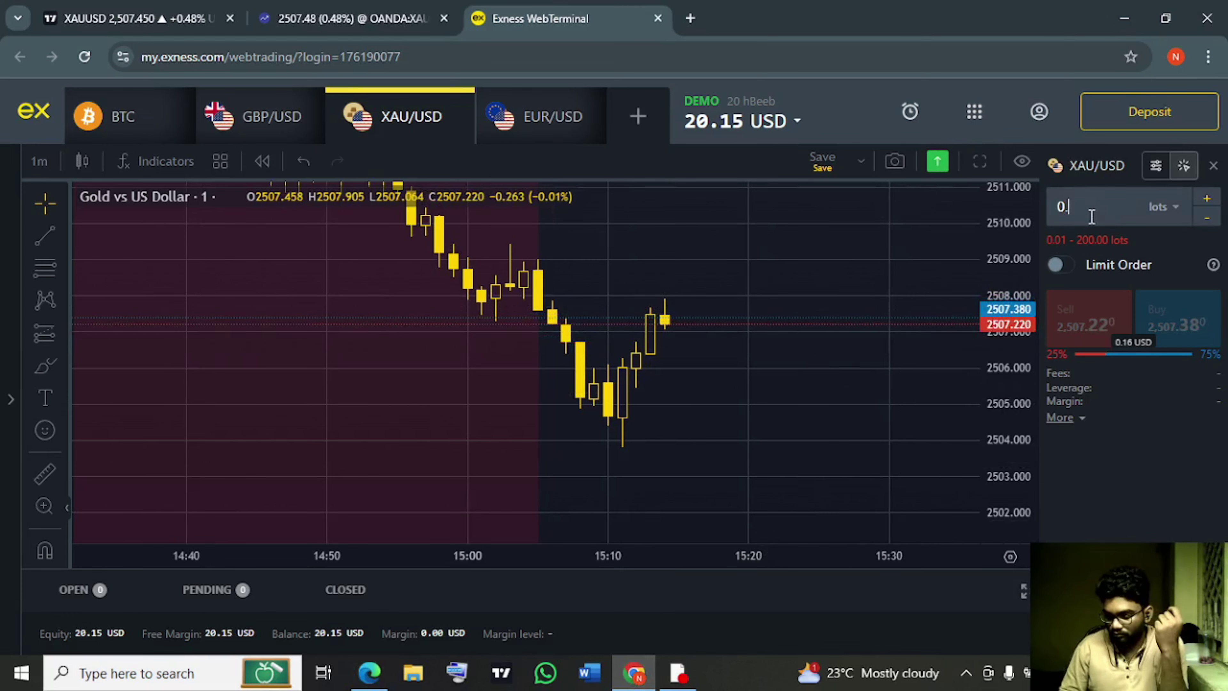
{"action": "type", "text": "15"}
{"action": "left_click", "coordinate": [345, 18]}
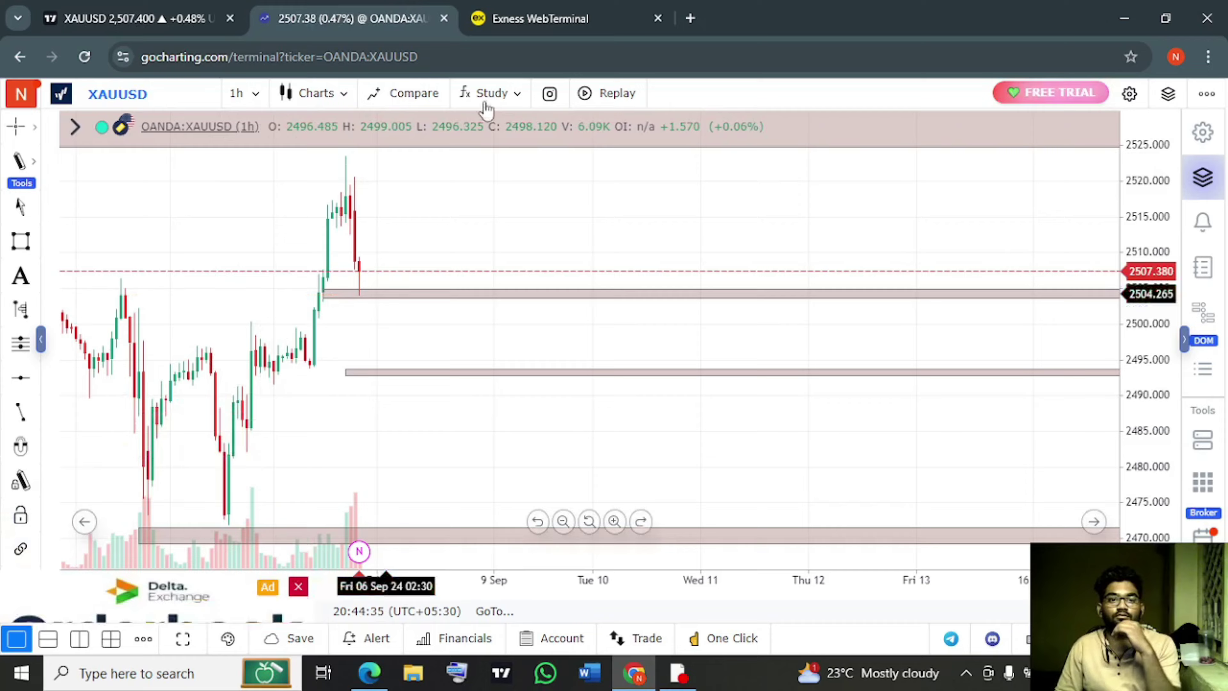
{"action": "left_click", "coordinate": [557, 25]}
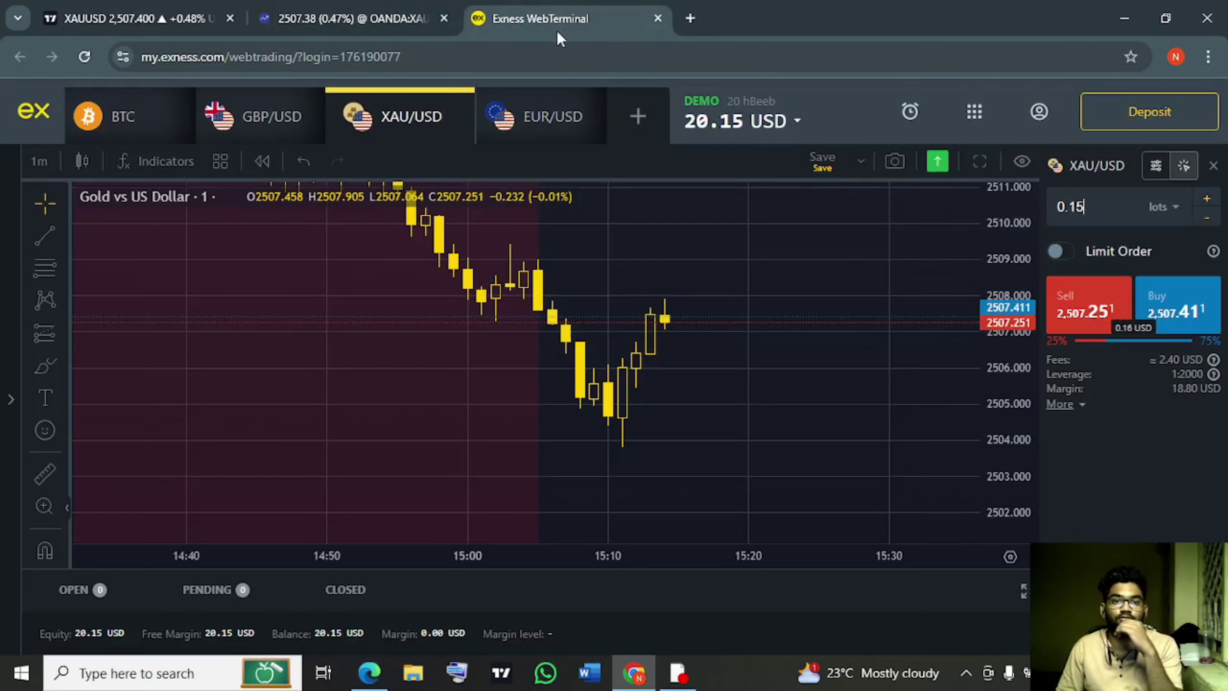
{"action": "left_click", "coordinate": [1164, 323]}
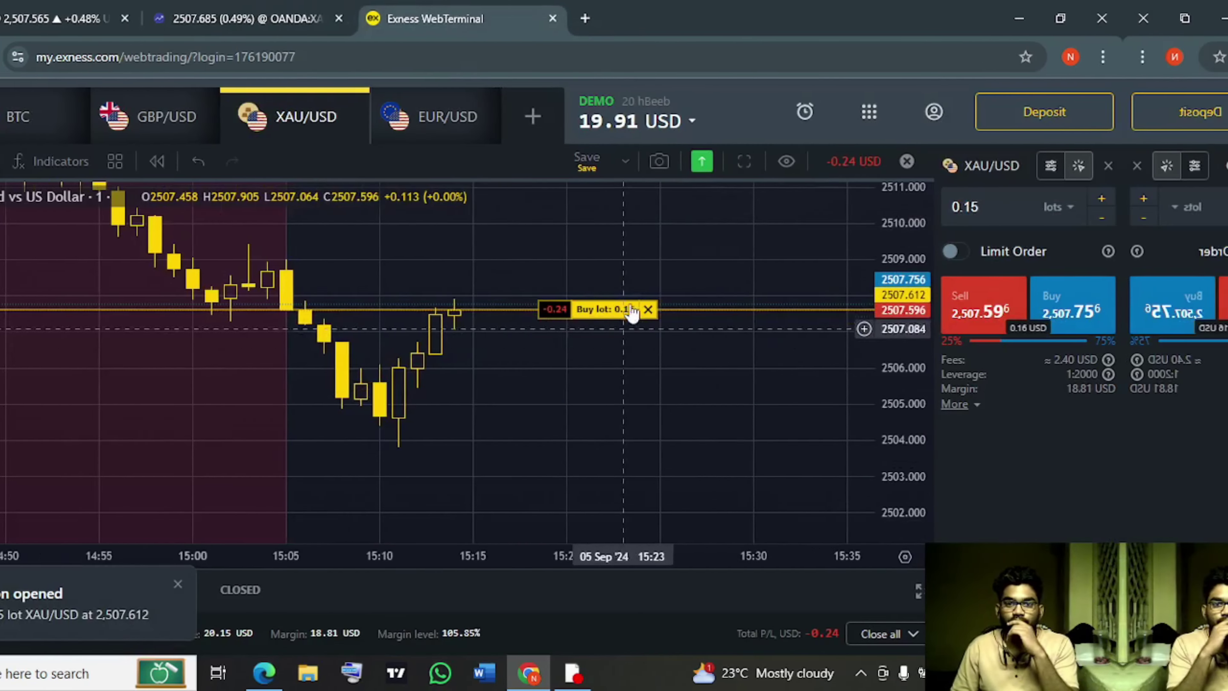
Set a take profit of 100 pips on the open 0.15-lot XAU/USD buy position
{"action": "left_click", "coordinate": [628, 309]}
{"action": "left_click", "coordinate": [556, 369]}
{"action": "left_click", "coordinate": [556, 439]}
{"action": "left_click", "coordinate": [510, 433]}
{"action": "type", "text": "100"}
{"action": "left_click", "coordinate": [614, 508]}
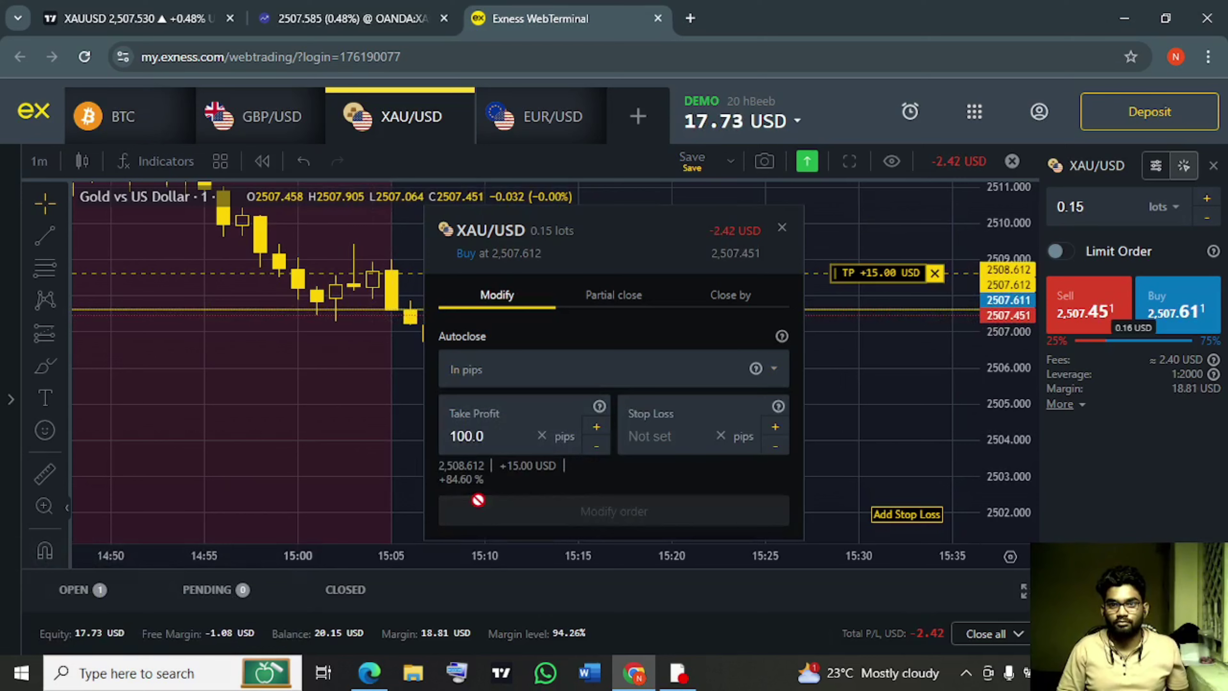
Check the hourly XAUUSD chart in GoCharting, monitor the open position in Exness, and dismiss its closing notification
{"action": "left_click", "coordinate": [397, 21]}
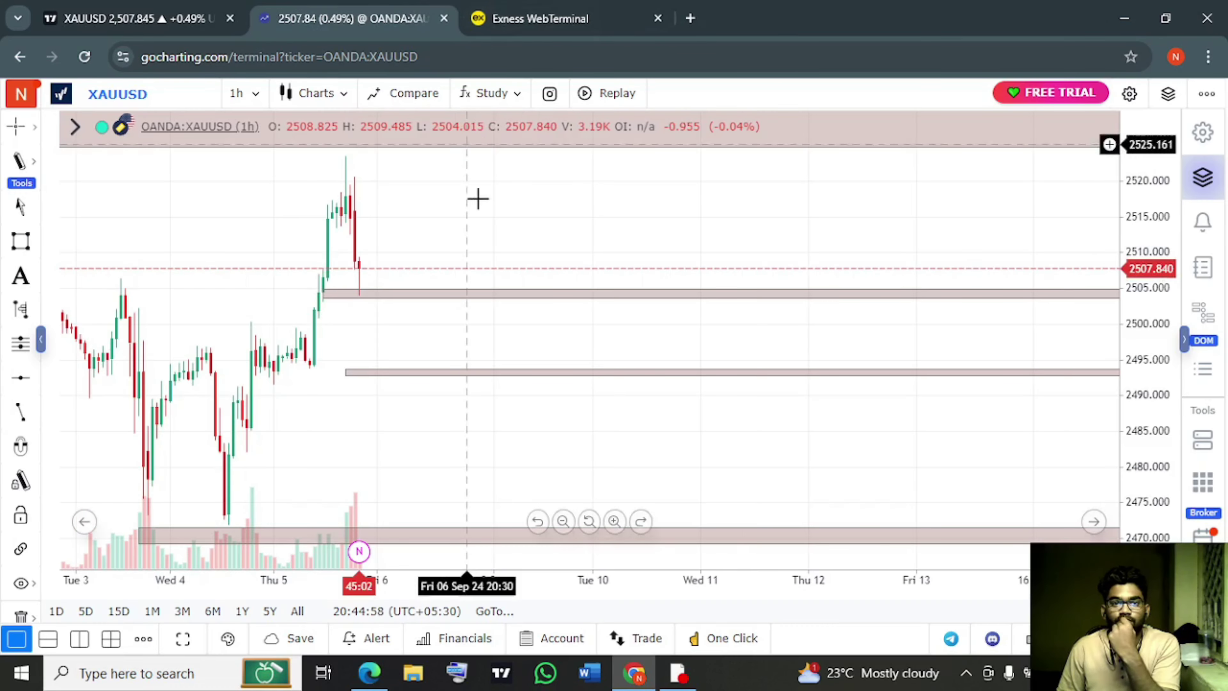
{"action": "scroll", "coordinate": [477, 198], "scroll_direction": "up", "scroll_amount": 3}
{"action": "left_click", "coordinate": [571, 7]}
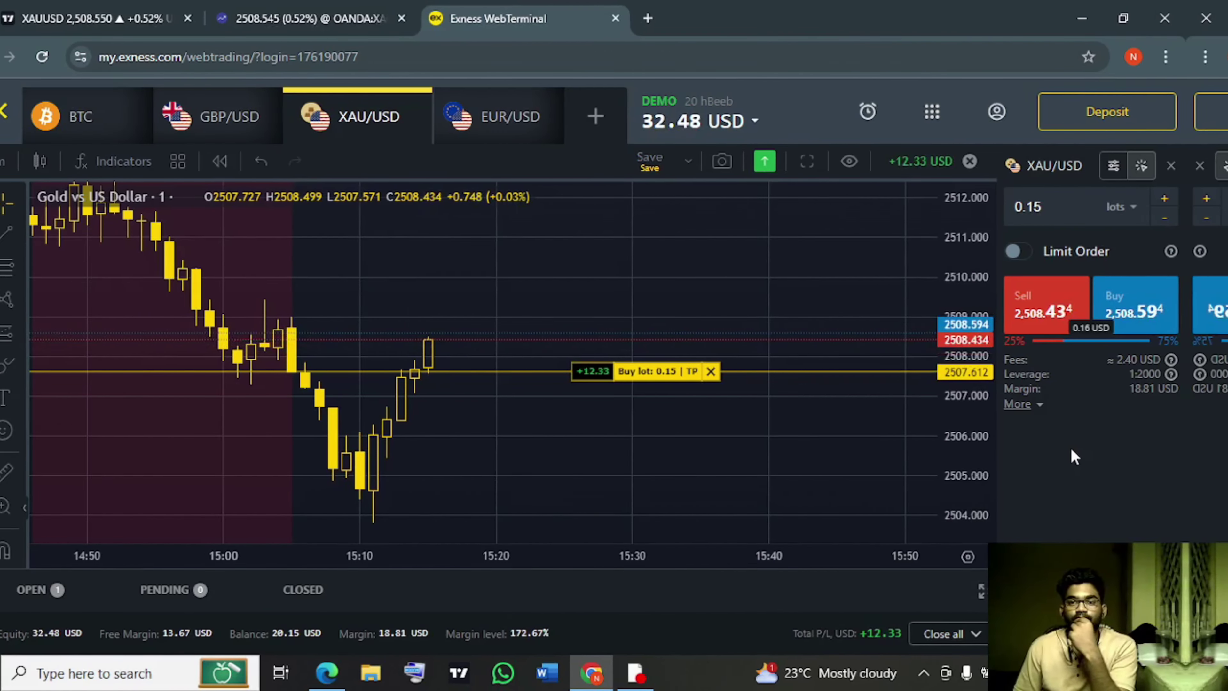
{"action": "scroll", "coordinate": [482, 503], "scroll_direction": "up", "scroll_amount": 1}
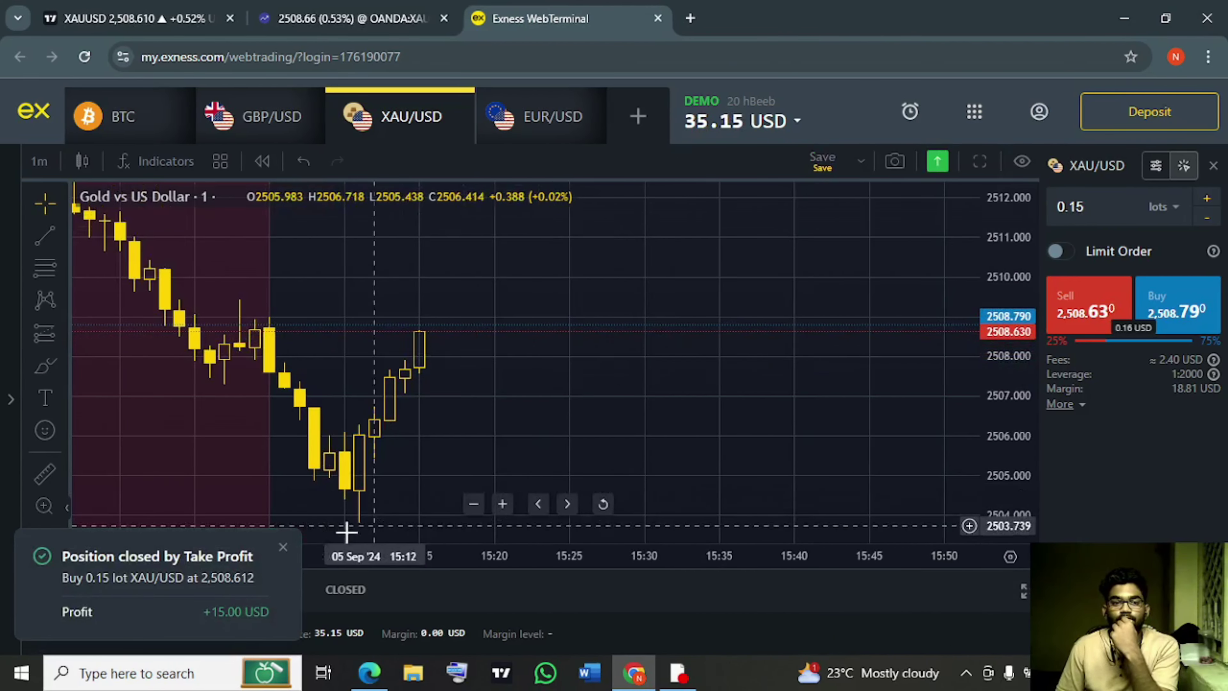
{"action": "left_click", "coordinate": [283, 547]}
Review the XAUUSD chart in GoCharting alongside the trade plan in EXNESS.pdf
{"action": "left_click", "coordinate": [348, 18]}
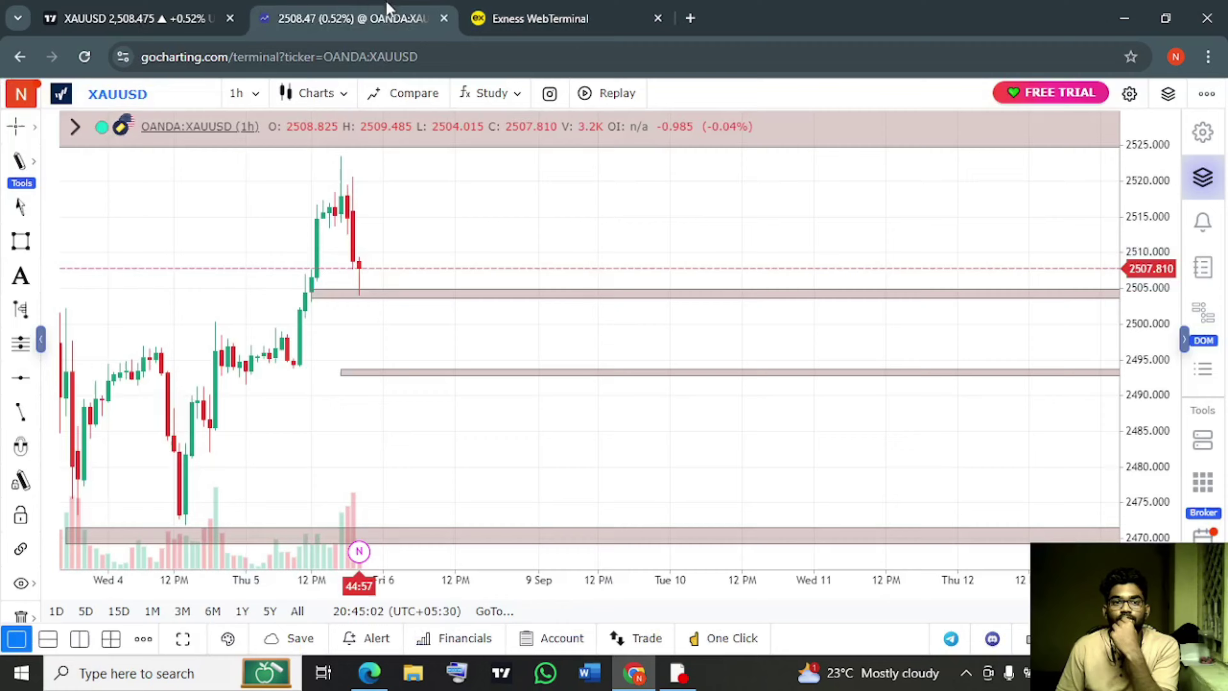
{"action": "scroll", "coordinate": [835, 283], "scroll_direction": "down", "scroll_amount": 3}
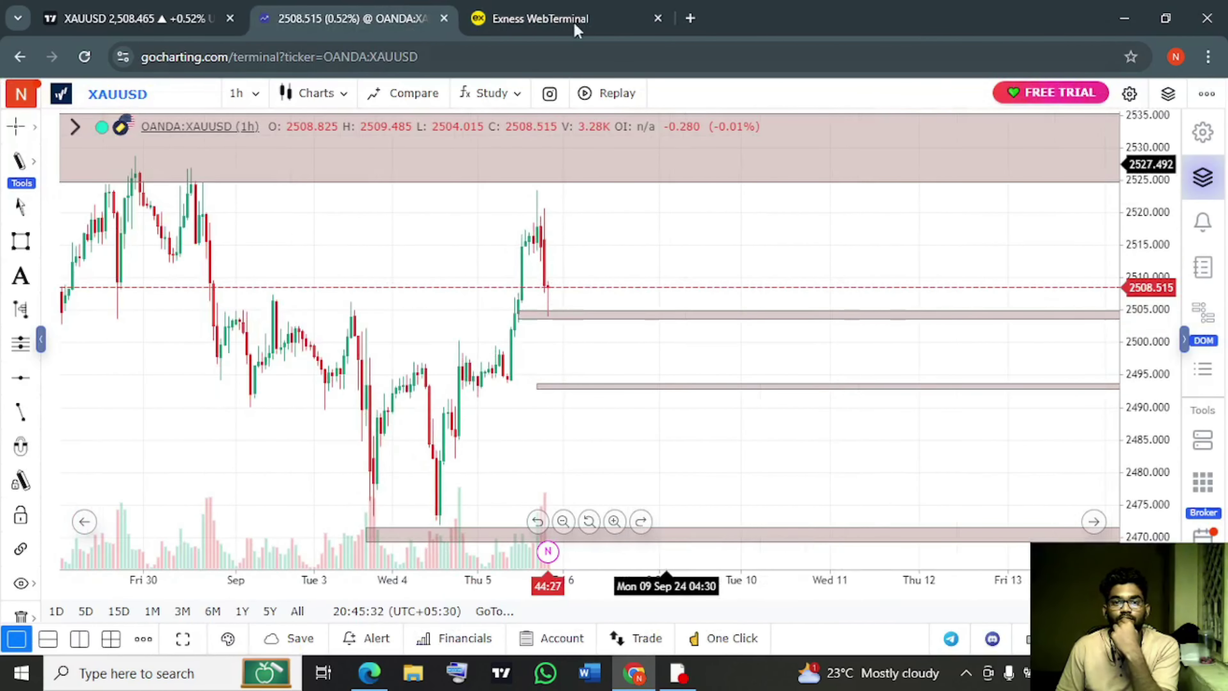
{"action": "left_click", "coordinate": [370, 673]}
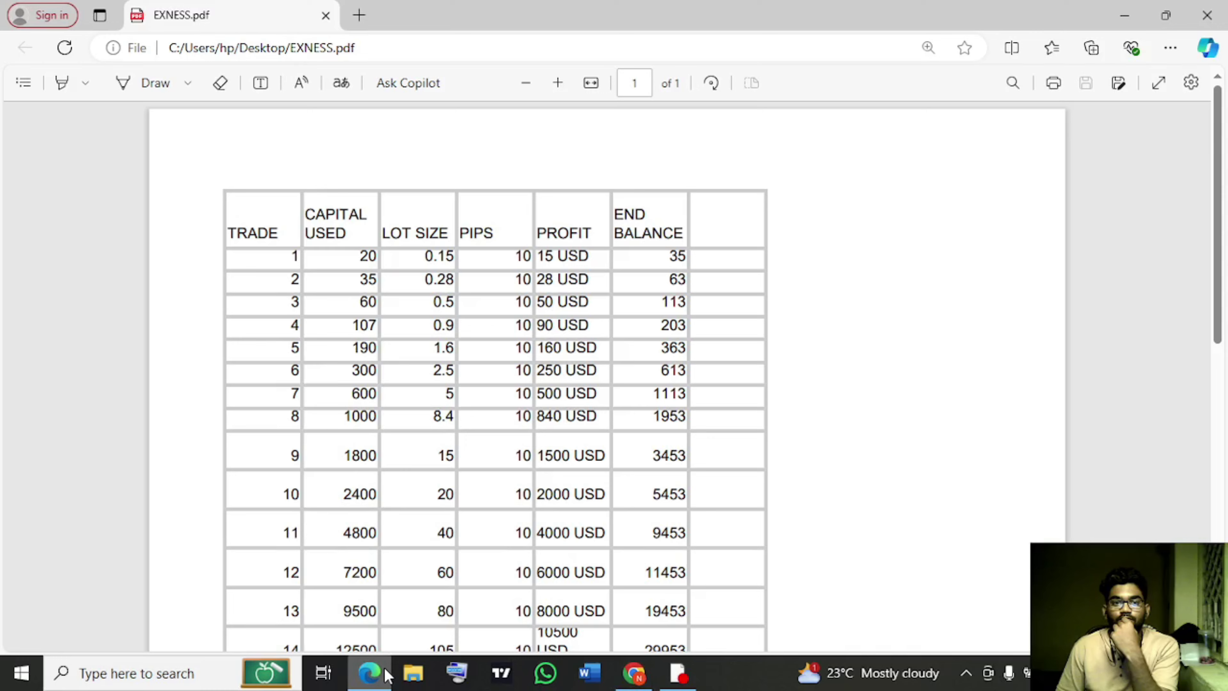
{"action": "left_click", "coordinate": [387, 673]}
{"action": "scroll", "coordinate": [653, 252], "scroll_direction": "up", "scroll_amount": 3}
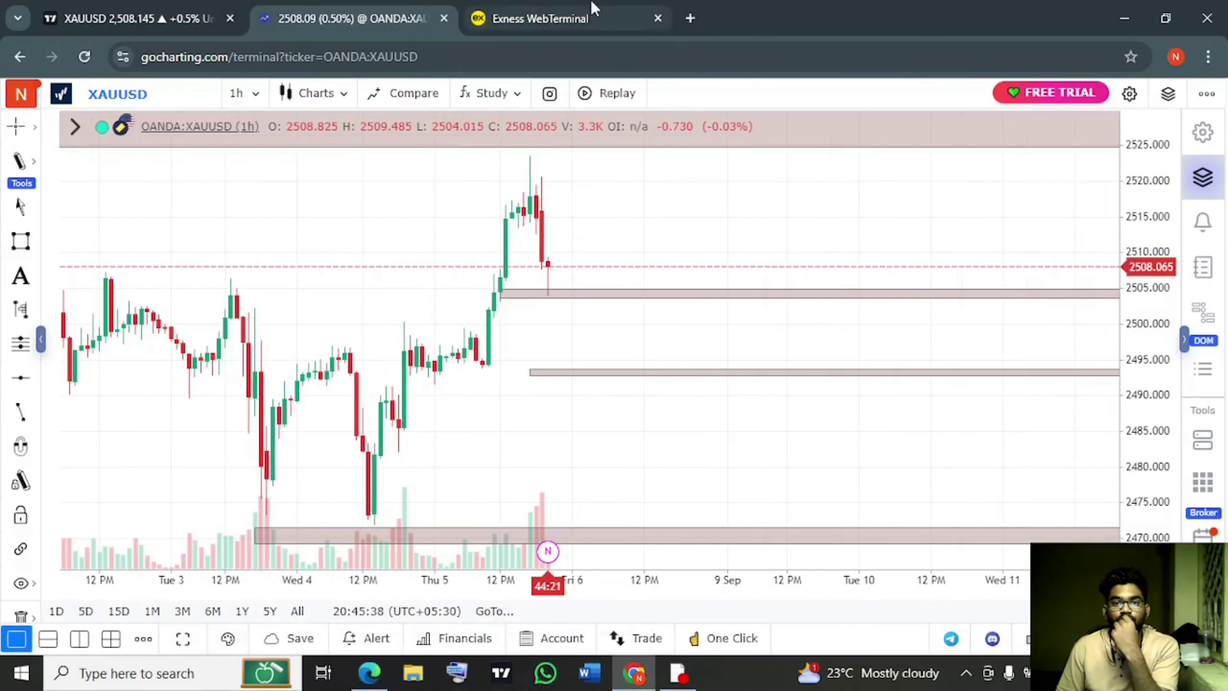
{"action": "mouse_move", "coordinate": [592, 5]}
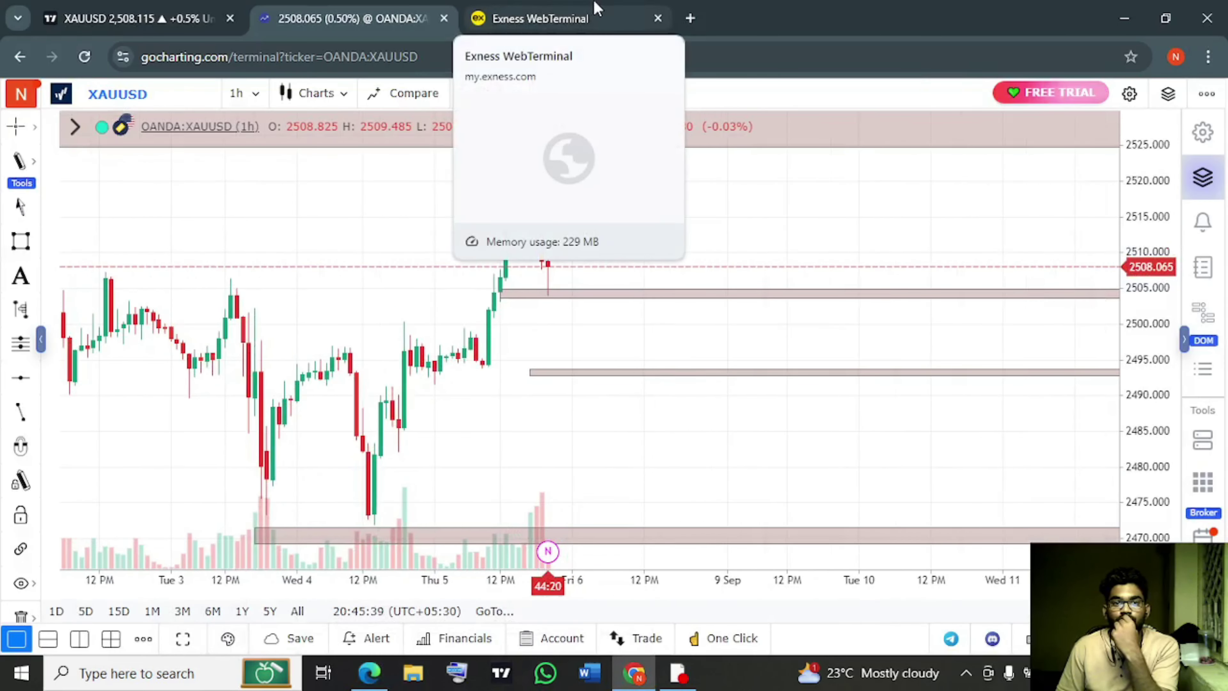
{"action": "left_click", "coordinate": [647, 6]}
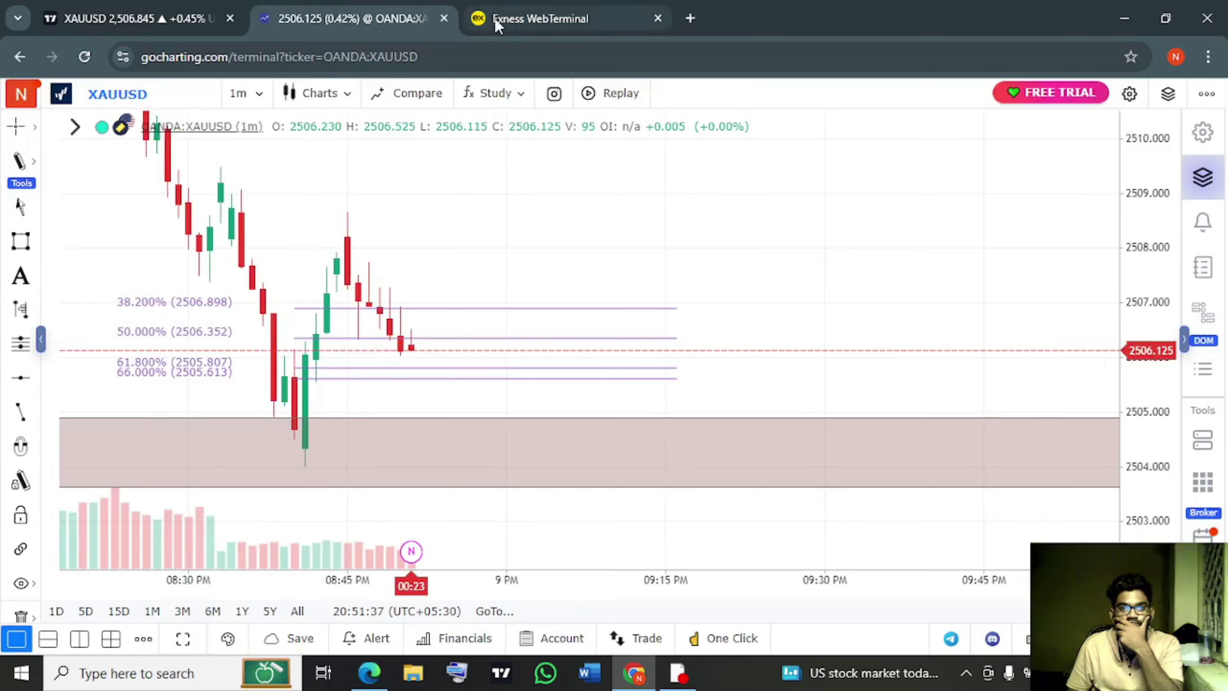
{"action": "left_click", "coordinate": [405, 305]}
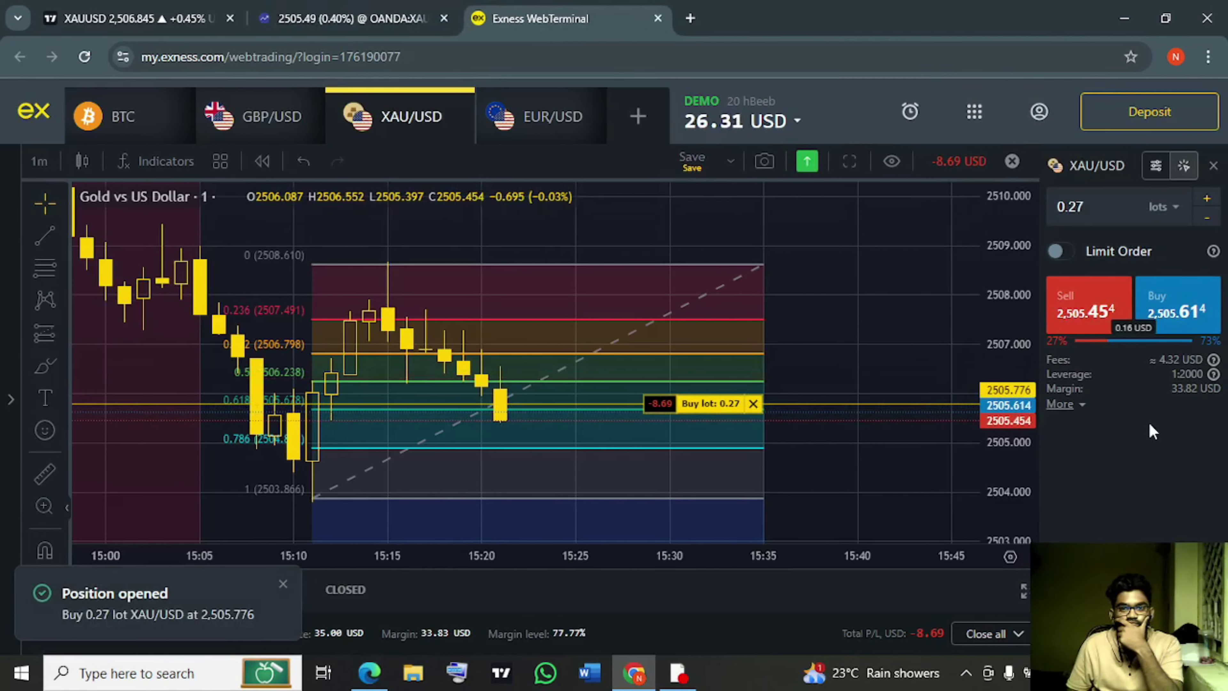
Set a take profit of 100 pips on the 0.27-lot XAU/USD buy position
{"action": "left_click", "coordinate": [289, 588]}
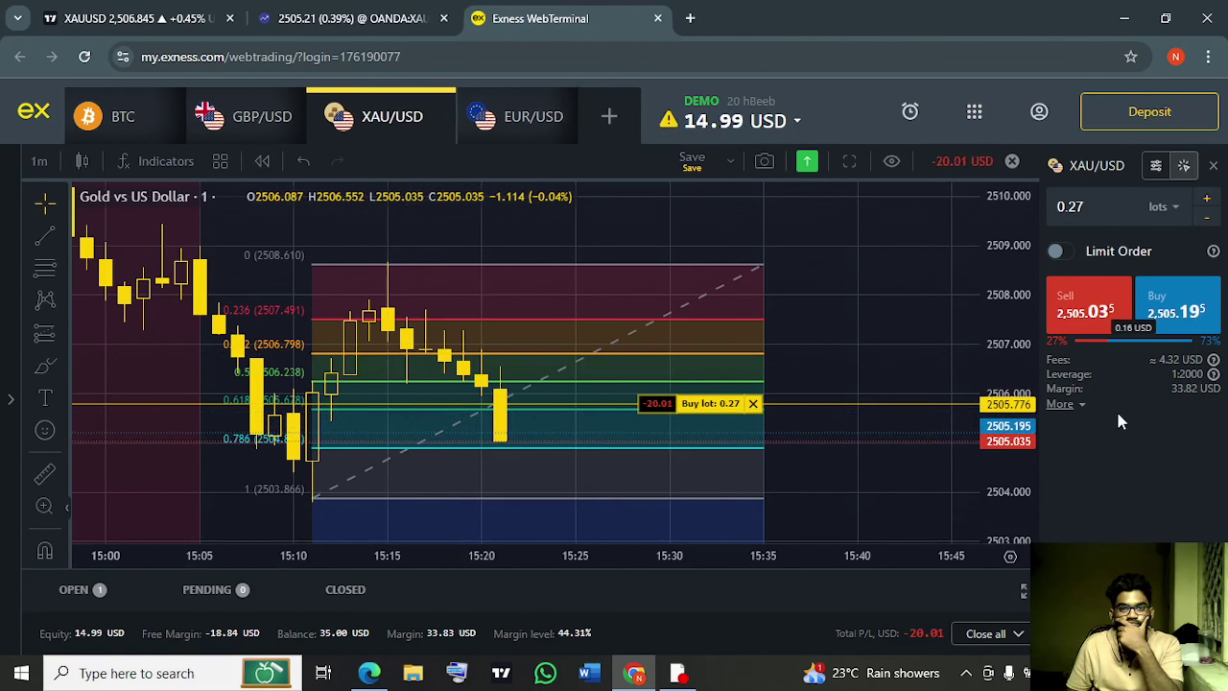
{"action": "left_click", "coordinate": [707, 405]}
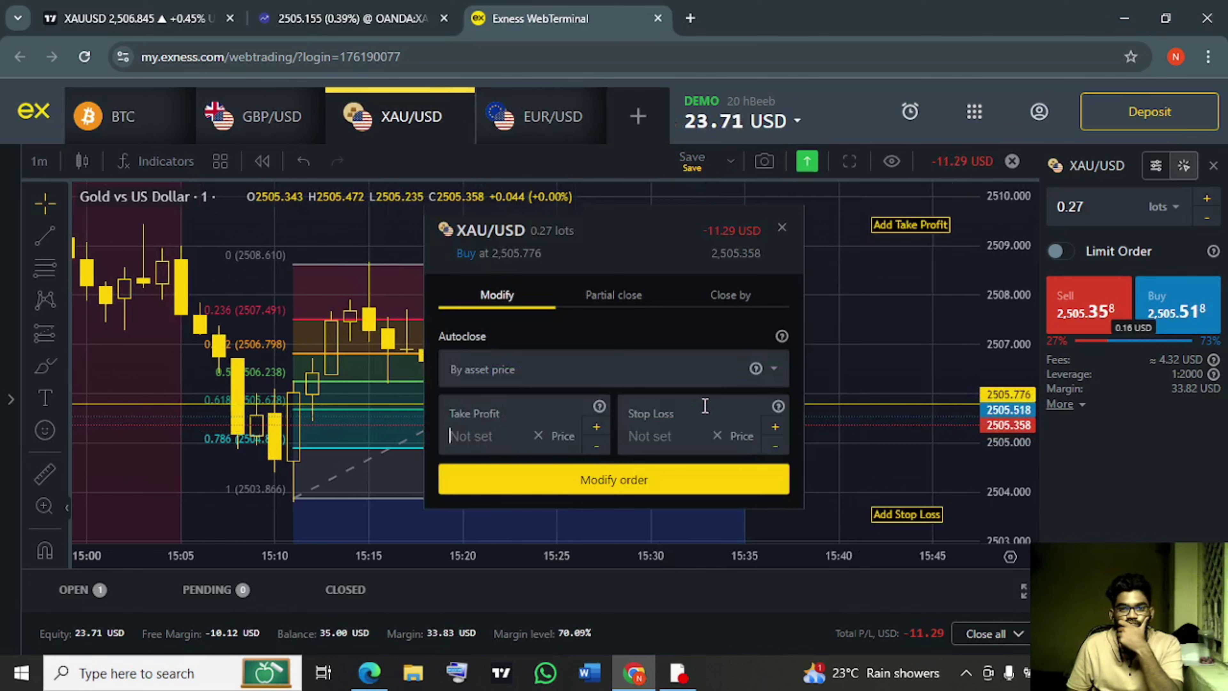
{"action": "left_click", "coordinate": [486, 435]}
{"action": "type", "text": "100"}
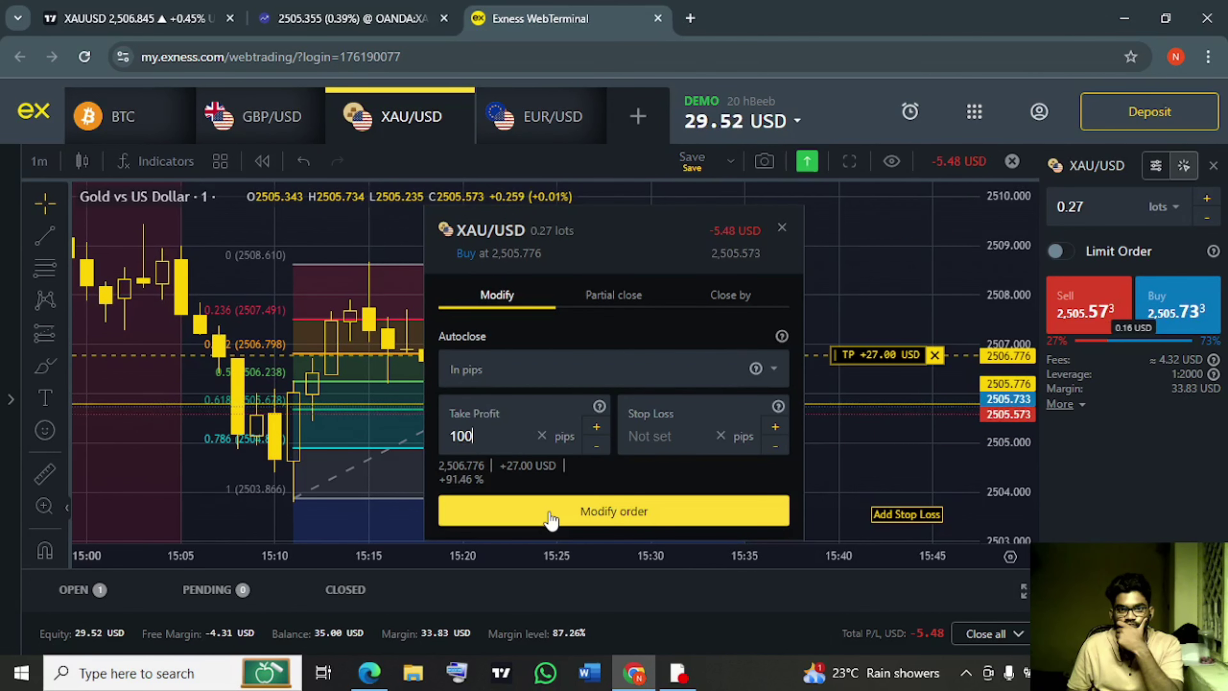
{"action": "left_click", "coordinate": [548, 513]}
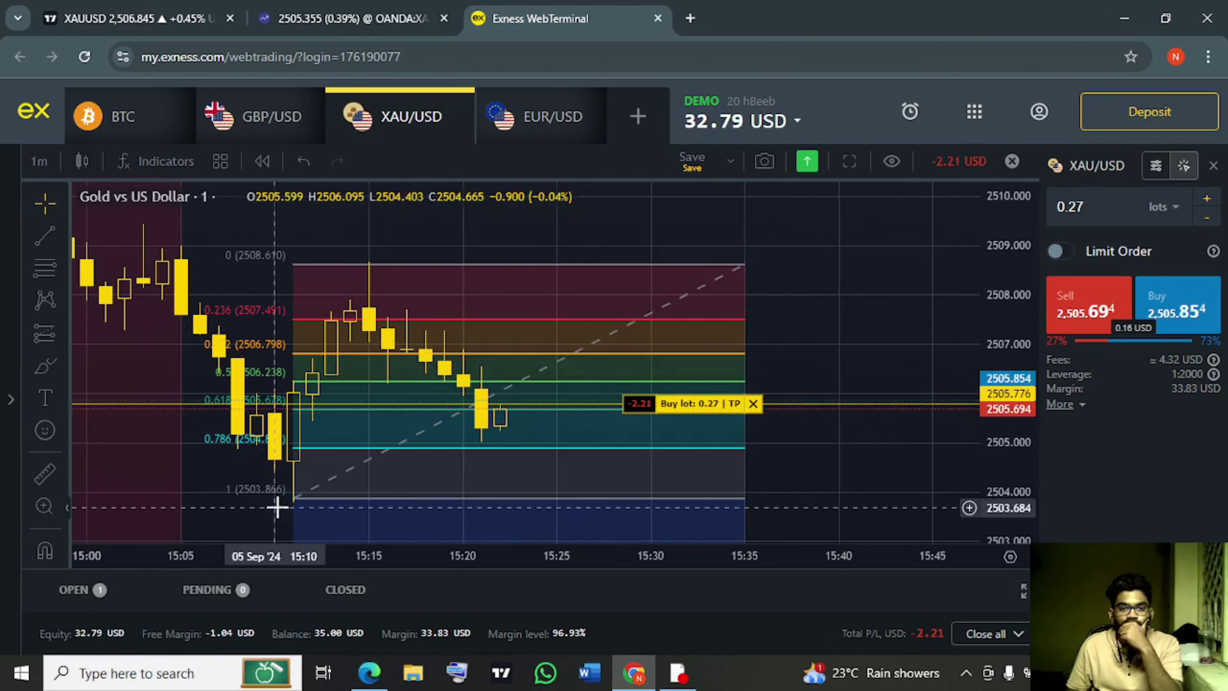
Check the XAUUSD chart in GoCharting and delete the Fibonacci retracement from the Exness XAU/USD chart
{"action": "left_click", "coordinate": [353, 18]}
{"action": "left_click", "coordinate": [502, 12]}
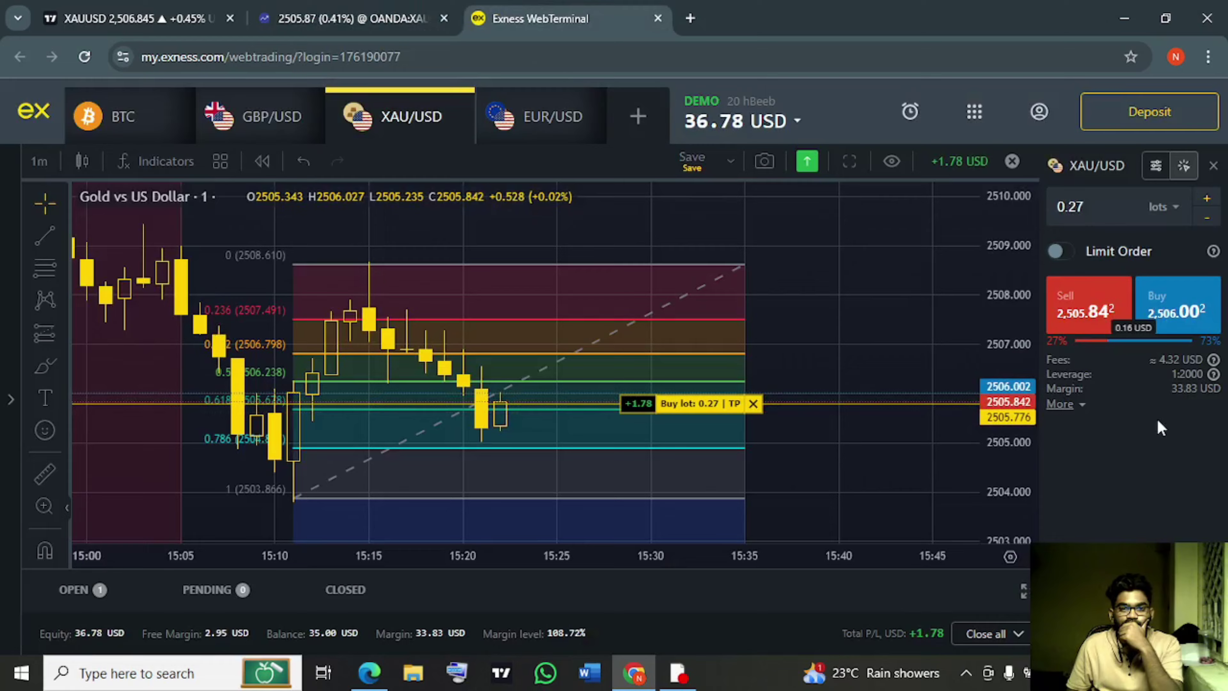
{"action": "left_click", "coordinate": [742, 264]}
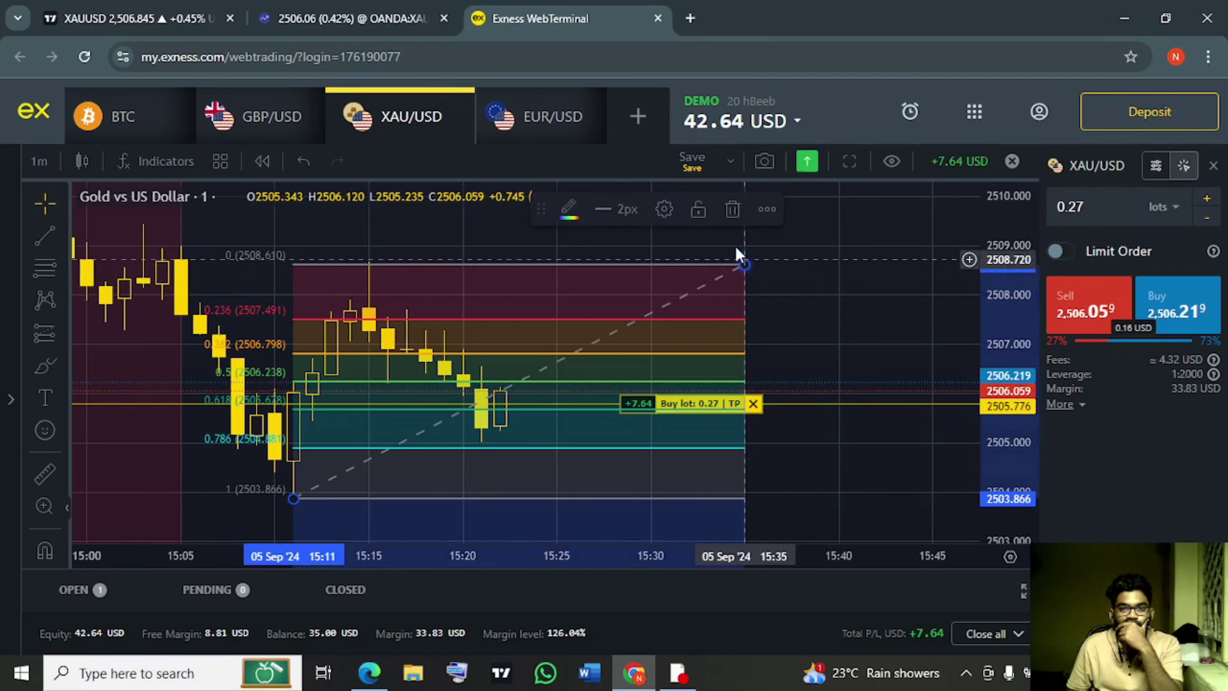
{"action": "left_click", "coordinate": [732, 208]}
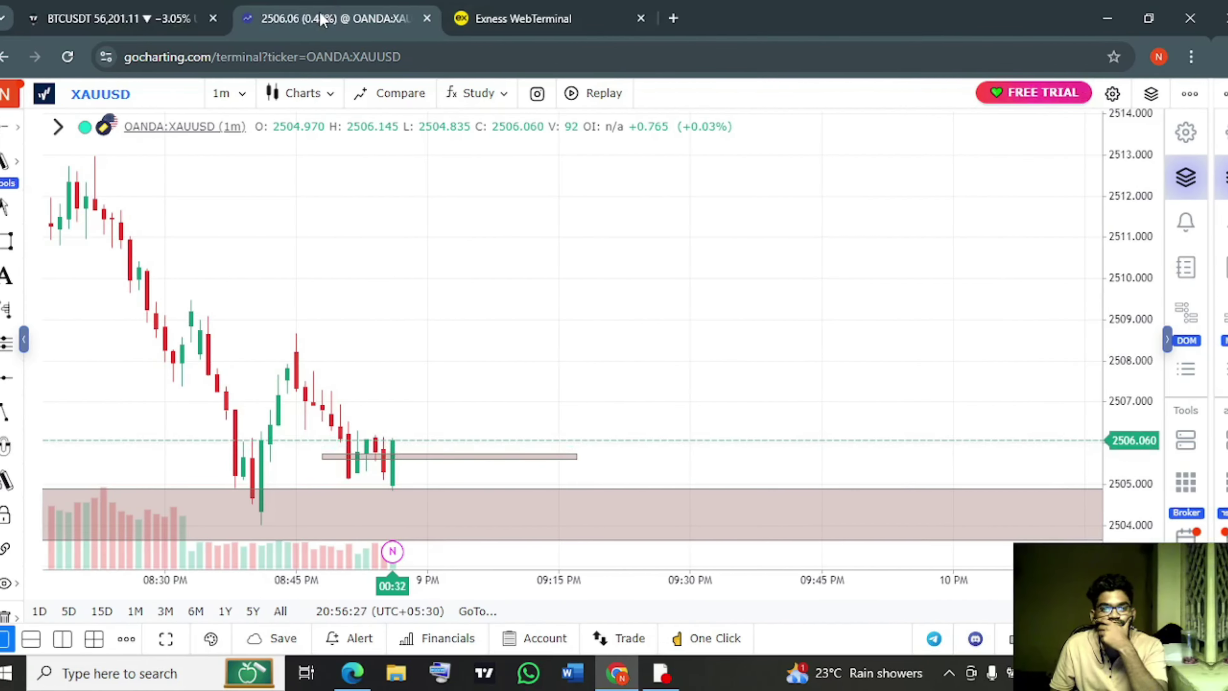
Switch to TradingView, load XAUUSD from the watchlist, and delete the old yellow Fibonacci retracement
{"action": "left_click", "coordinate": [193, 15]}
{"action": "left_click", "coordinate": [1000, 237]}
{"action": "left_click_drag", "start_coordinate": [710, 265], "coordinate": [507, 179]}
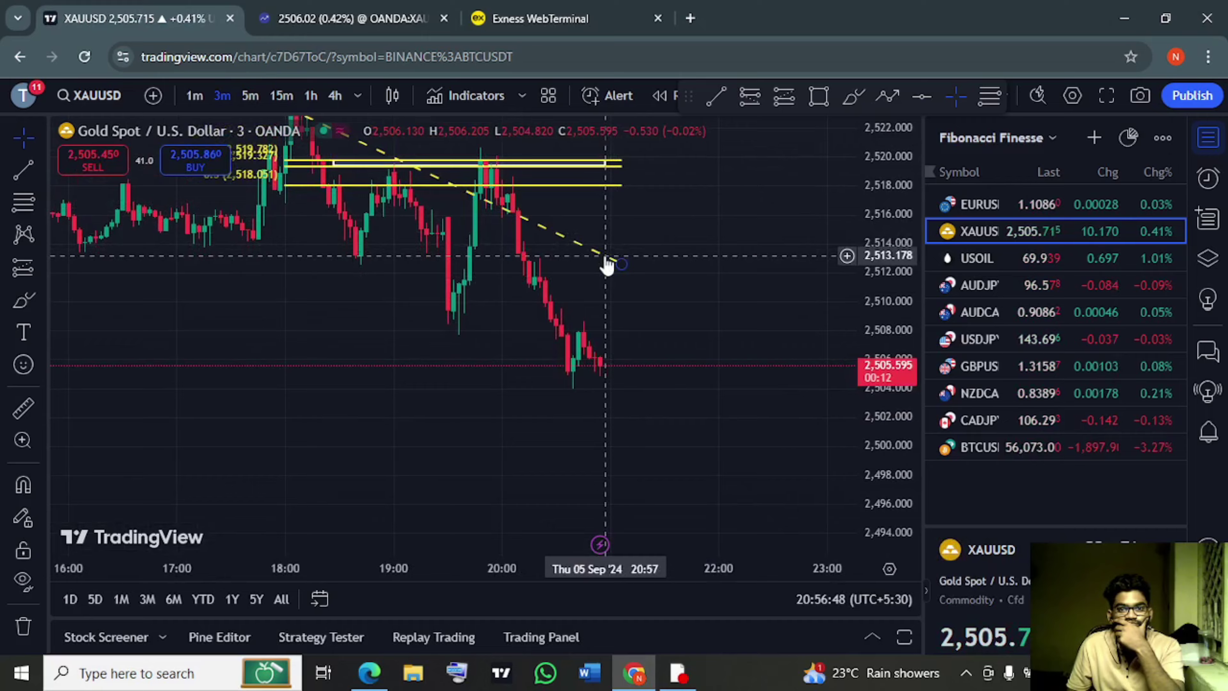
{"action": "left_click", "coordinate": [606, 259]}
{"action": "key", "text": "Delete"}
Check the Exness terminal and draw a rising trend line across the recent XAUUSD candles in TradingView
{"action": "scroll", "coordinate": [606, 259], "scroll_direction": "up", "scroll_amount": 3}
{"action": "left_click_drag", "start_coordinate": [874, 334], "coordinate": [874, 318]}
{"action": "left_click", "coordinate": [540, 18]}
{"action": "left_click", "coordinate": [145, 18]}
{"action": "left_click", "coordinate": [715, 97]}
{"action": "left_click", "coordinate": [471, 391]}
{"action": "left_click", "coordinate": [729, 332]}
{"action": "scroll", "coordinate": [652, 433], "scroll_direction": "down", "scroll_amount": 8}
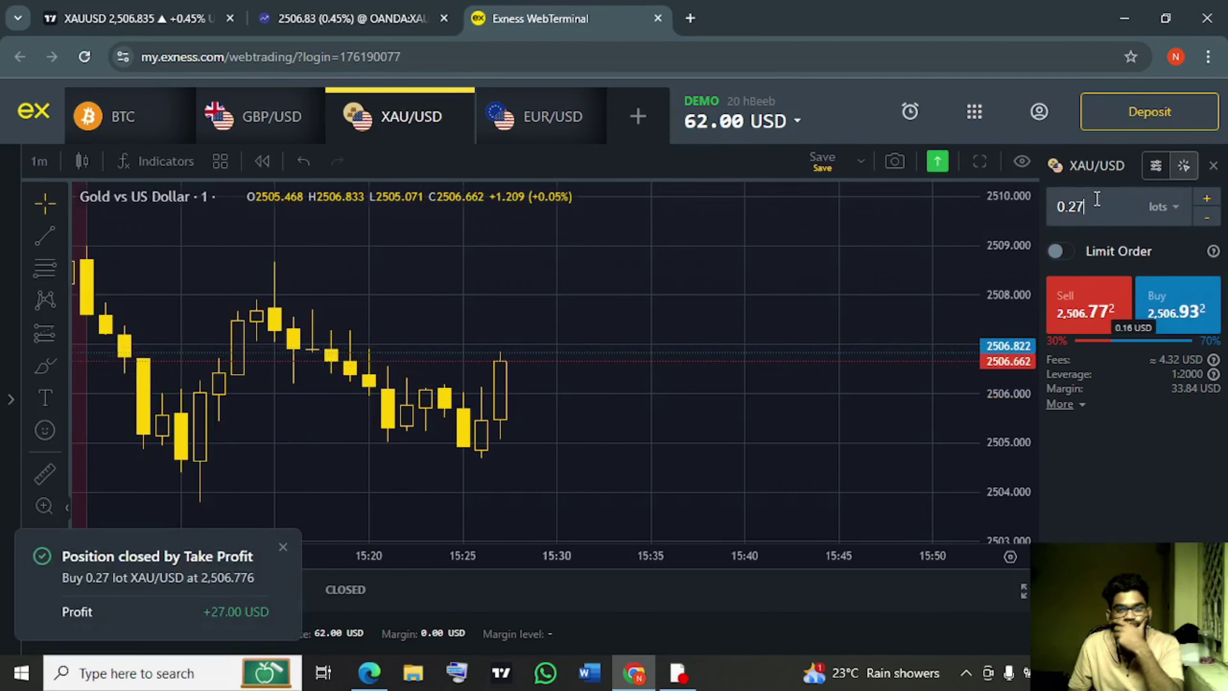
Replace the lot size of the Exness XAU/USD order with 0.47
{"action": "key", "text": "BackSpace"}
{"action": "key", "text": "BackSpace"}
{"action": "key", "text": "BackSpace"}
{"action": "key", "text": "BackSpace"}
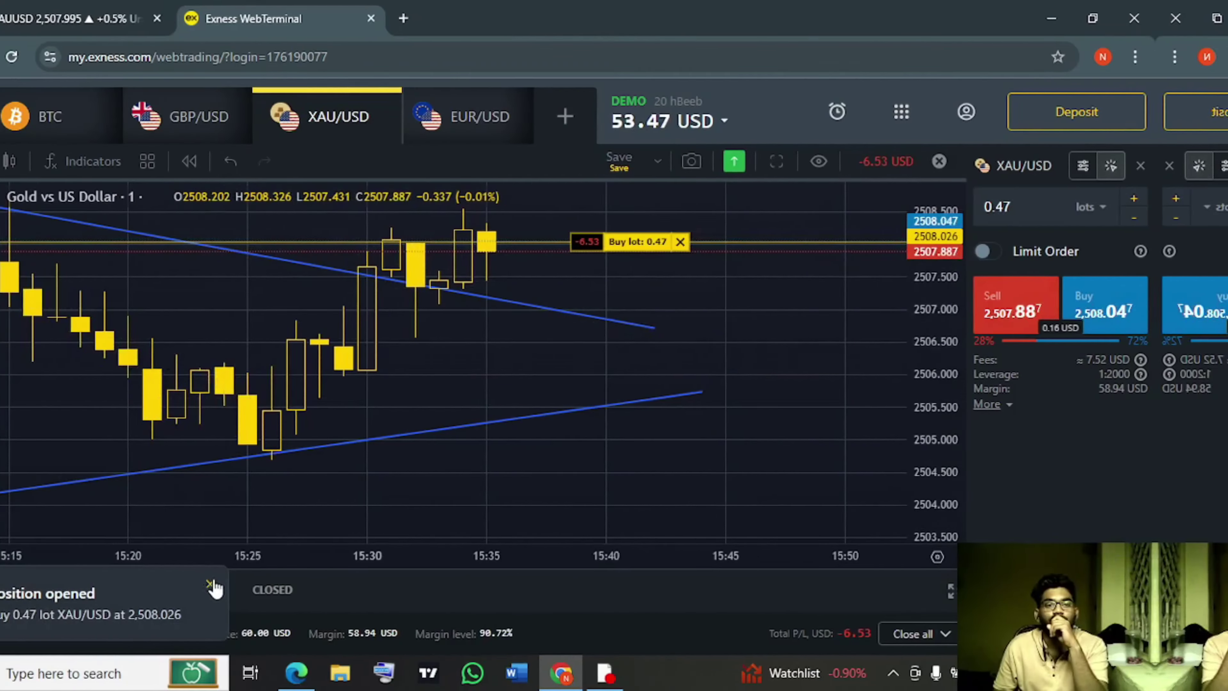
Modify the 0.47-lot XAU/USD buy position to take profit at 2,509.026
{"action": "scroll", "coordinate": [907, 357], "scroll_direction": "down", "scroll_amount": 1}
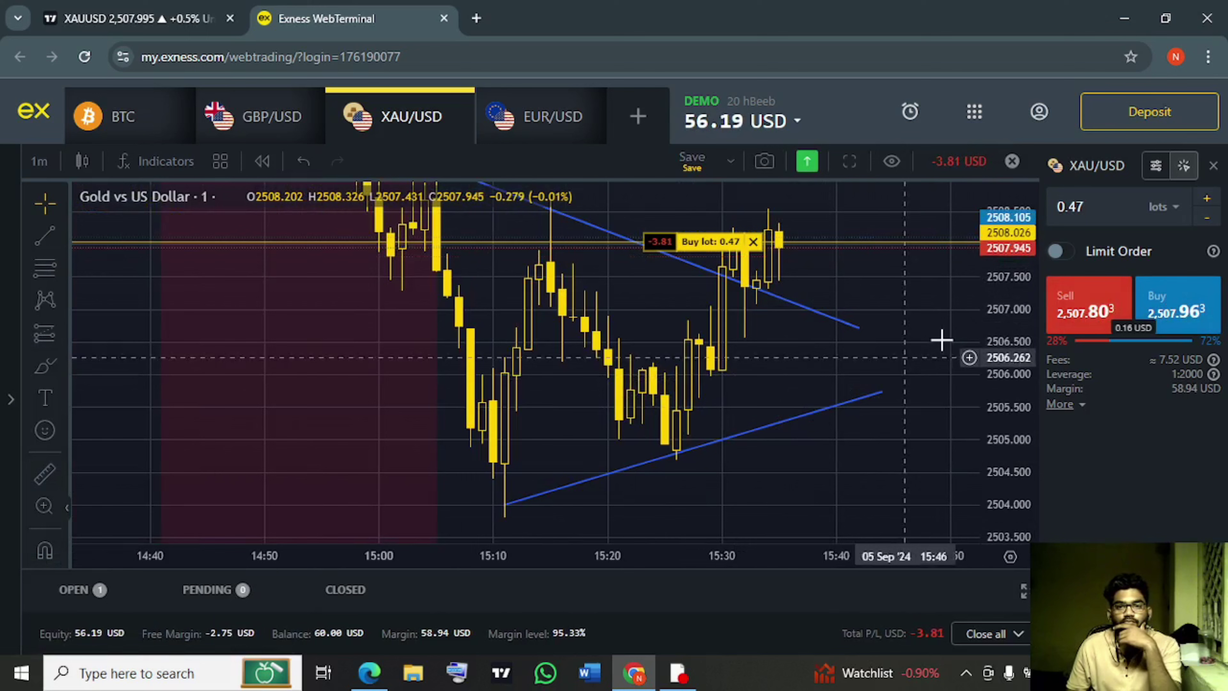
{"action": "scroll", "coordinate": [1011, 299], "scroll_direction": "down", "scroll_amount": 7}
{"action": "left_click_drag", "start_coordinate": [916, 408], "coordinate": [774, 416]}
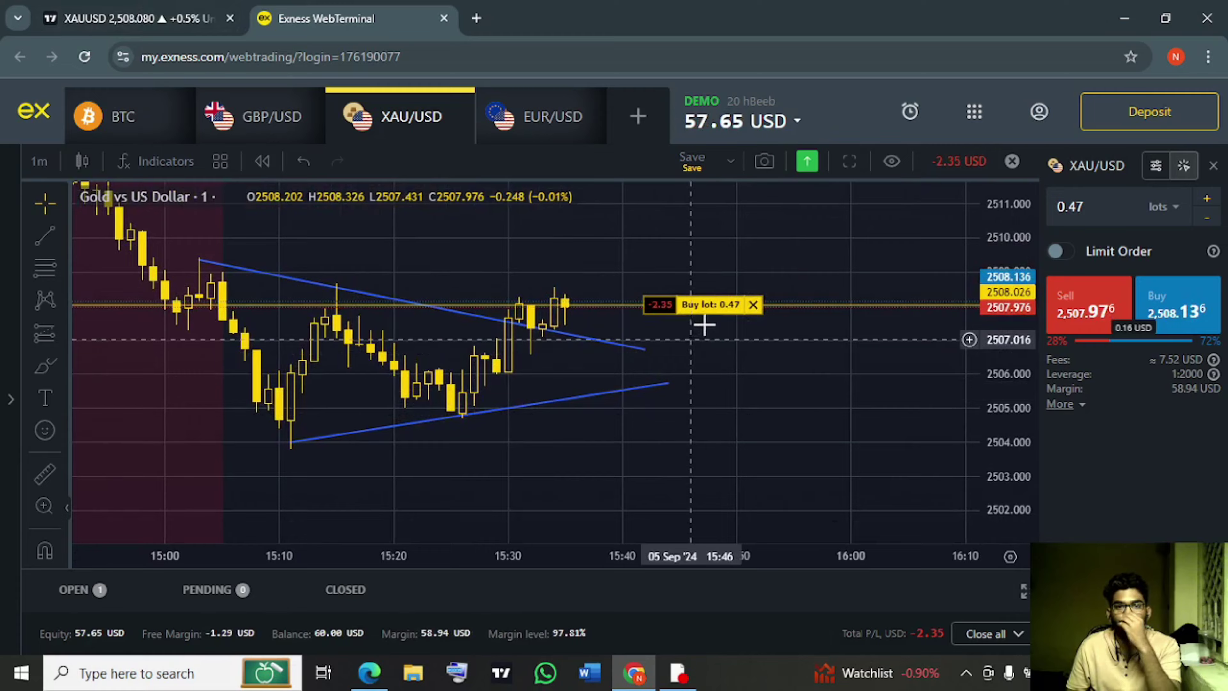
{"action": "left_click", "coordinate": [696, 305]}
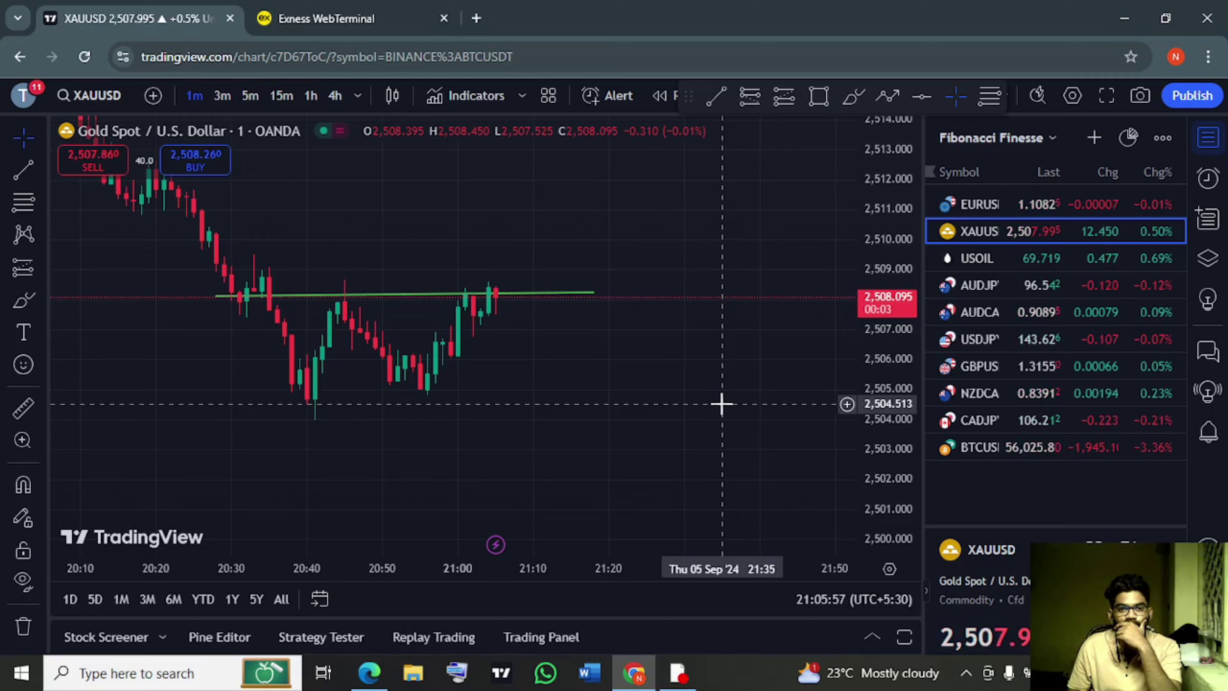
{"action": "scroll", "coordinate": [601, 345], "scroll_direction": "up", "scroll_amount": 4}
{"action": "scroll", "coordinate": [600, 345], "scroll_direction": "down", "scroll_amount": 5}
{"action": "left_click_drag", "start_coordinate": [600, 345], "coordinate": [672, 411]}
{"action": "scroll", "coordinate": [671, 411], "scroll_direction": "down", "scroll_amount": 5}
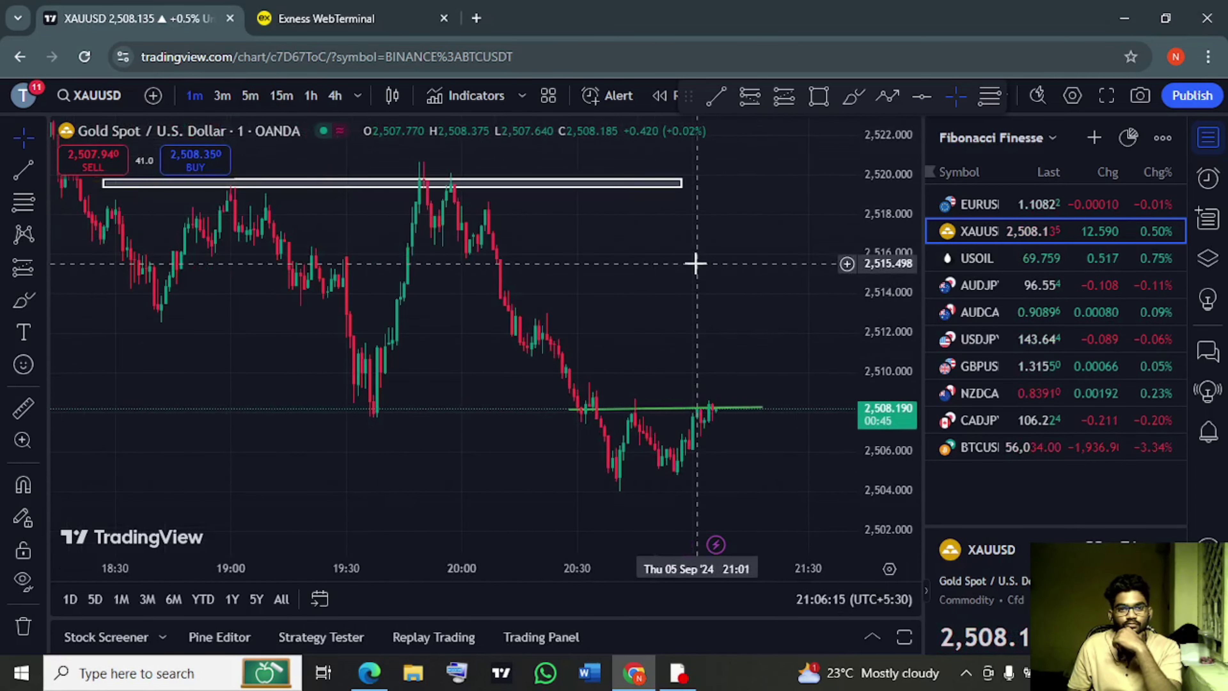
{"action": "left_click", "coordinate": [989, 96]}
{"action": "left_click", "coordinate": [370, 416]}
{"action": "key", "text": "Delete"}
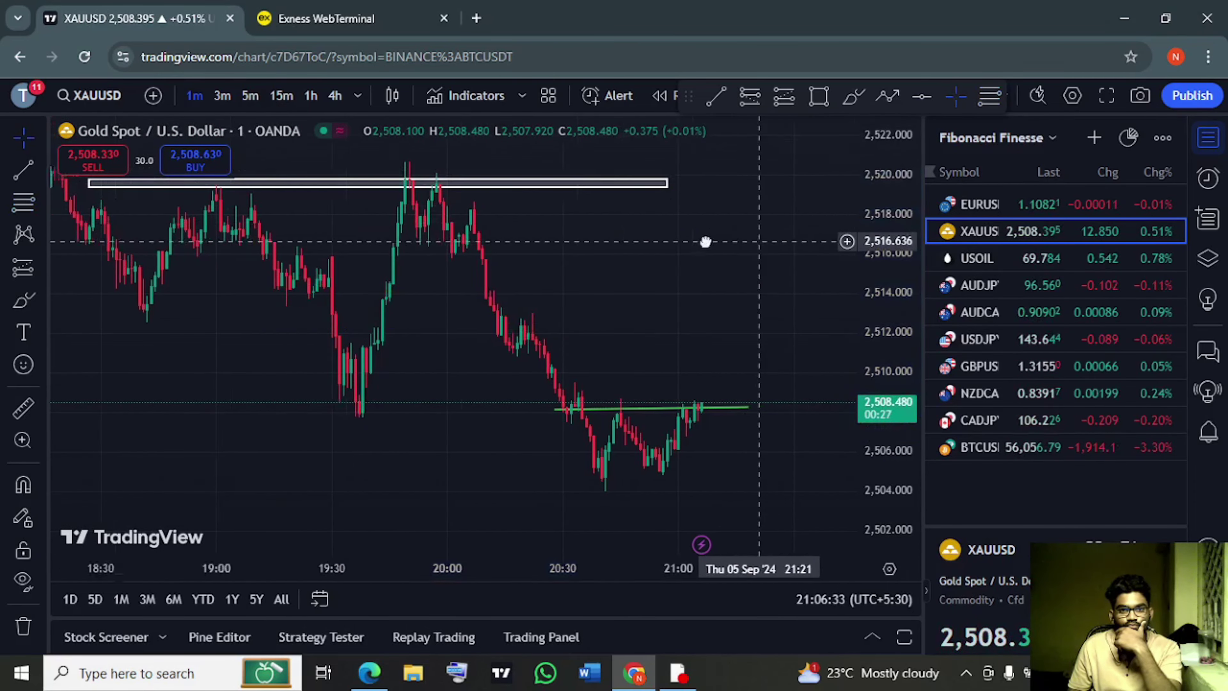
Draw a Fibonacci retracement from the swing high near 2,518 down to about 2,508 in TradingView and return to Exness
{"action": "key", "text": "alt+f"}
{"action": "left_click", "coordinate": [356, 178]}
{"action": "left_click", "coordinate": [693, 392]}
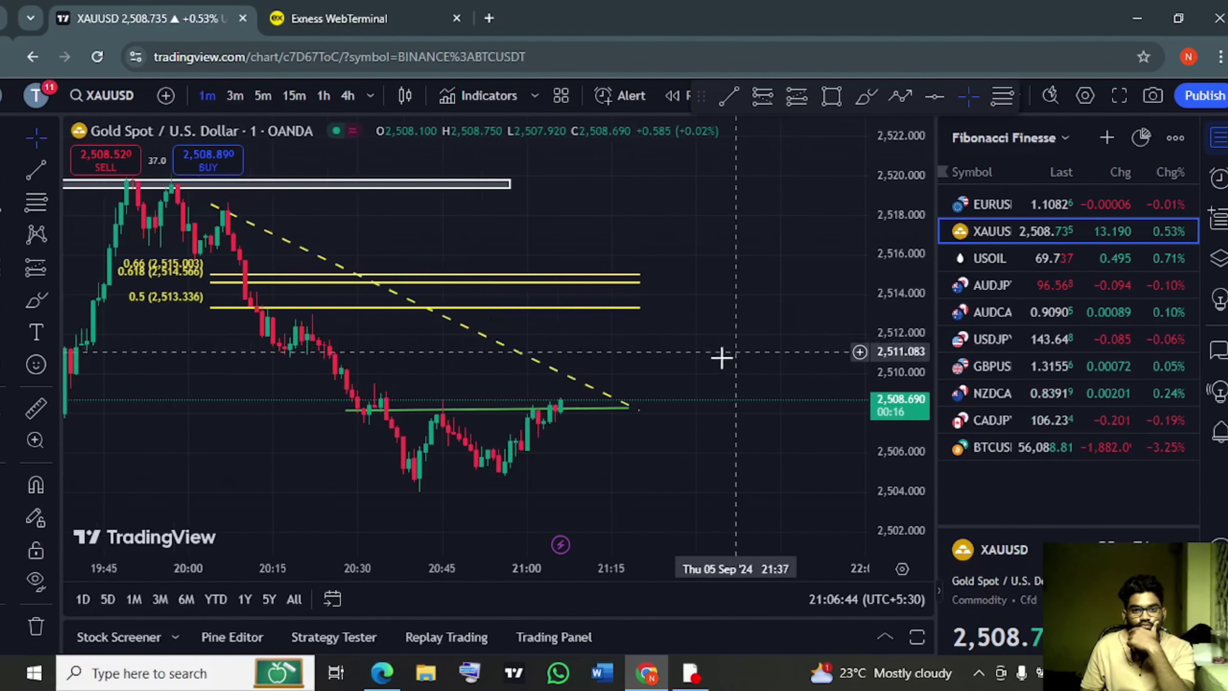
{"action": "left_click", "coordinate": [277, 10]}
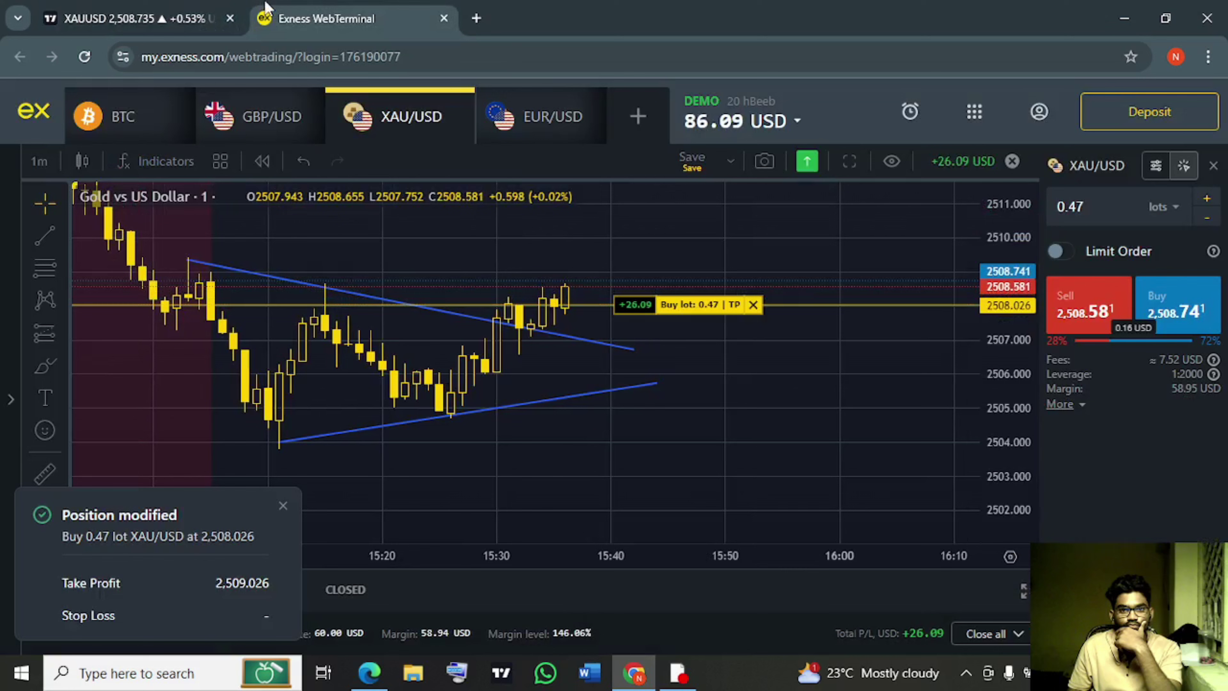
Open the 0.47-lot XAU/USD buy position's details and examine its take profit against the Exness chart
{"action": "left_click", "coordinate": [283, 504]}
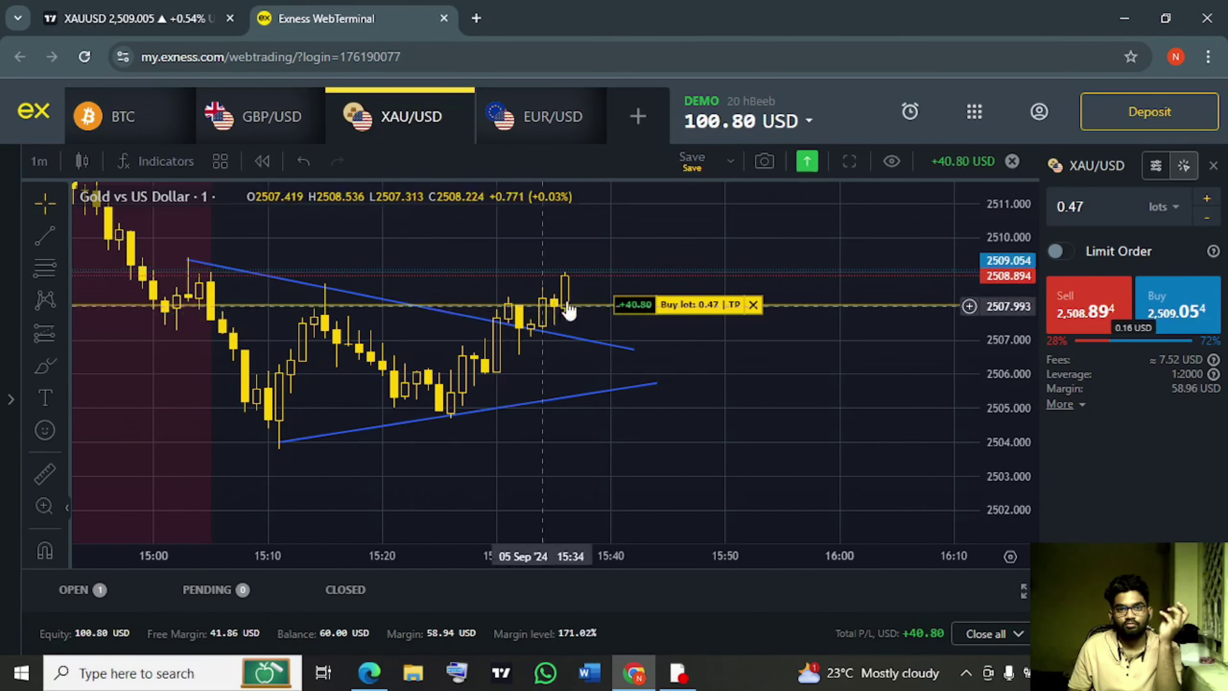
{"action": "left_click", "coordinate": [669, 314]}
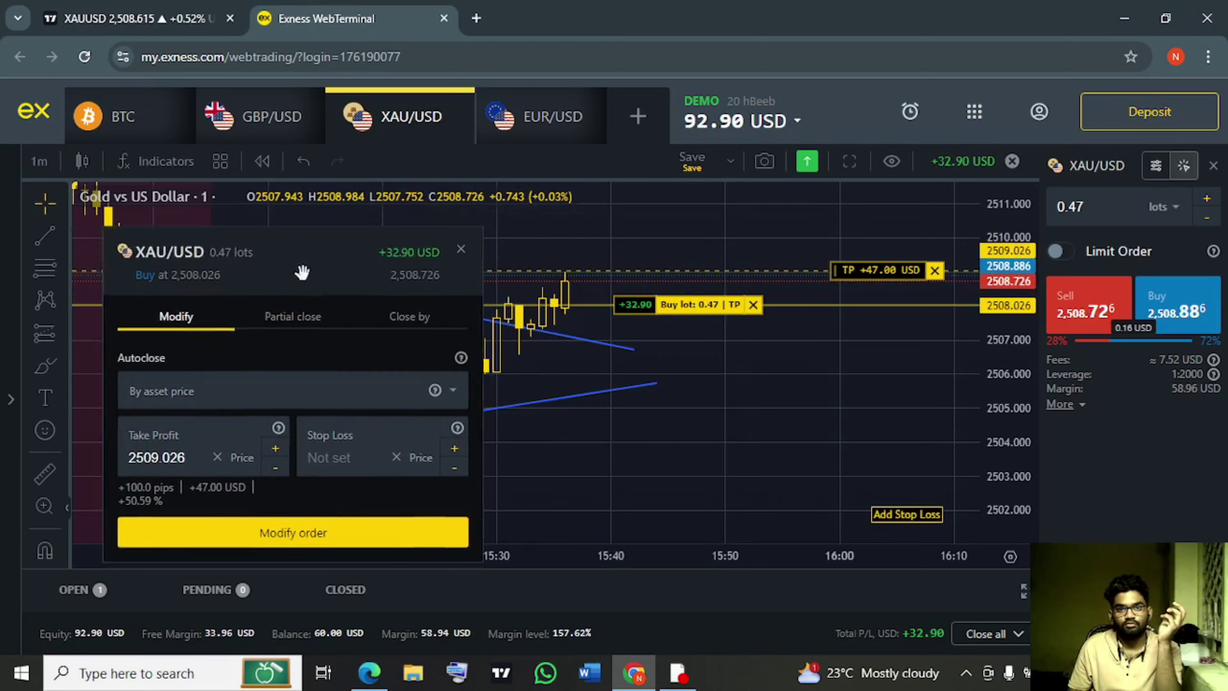
{"action": "left_click_drag", "start_coordinate": [778, 400], "coordinate": [823, 424]}
{"action": "left_click_drag", "start_coordinate": [1003, 430], "coordinate": [883, 373]}
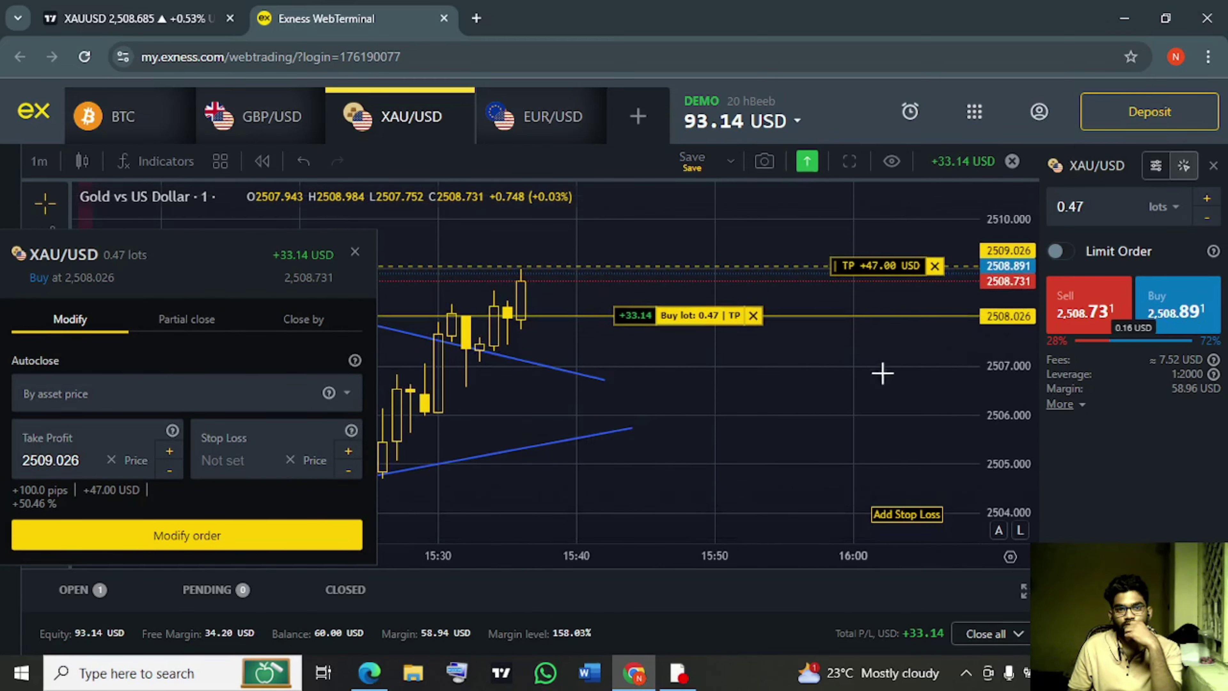
{"action": "scroll", "coordinate": [870, 436], "scroll_direction": "up", "scroll_amount": 2}
{"action": "left_click_drag", "start_coordinate": [749, 414], "coordinate": [763, 419]}
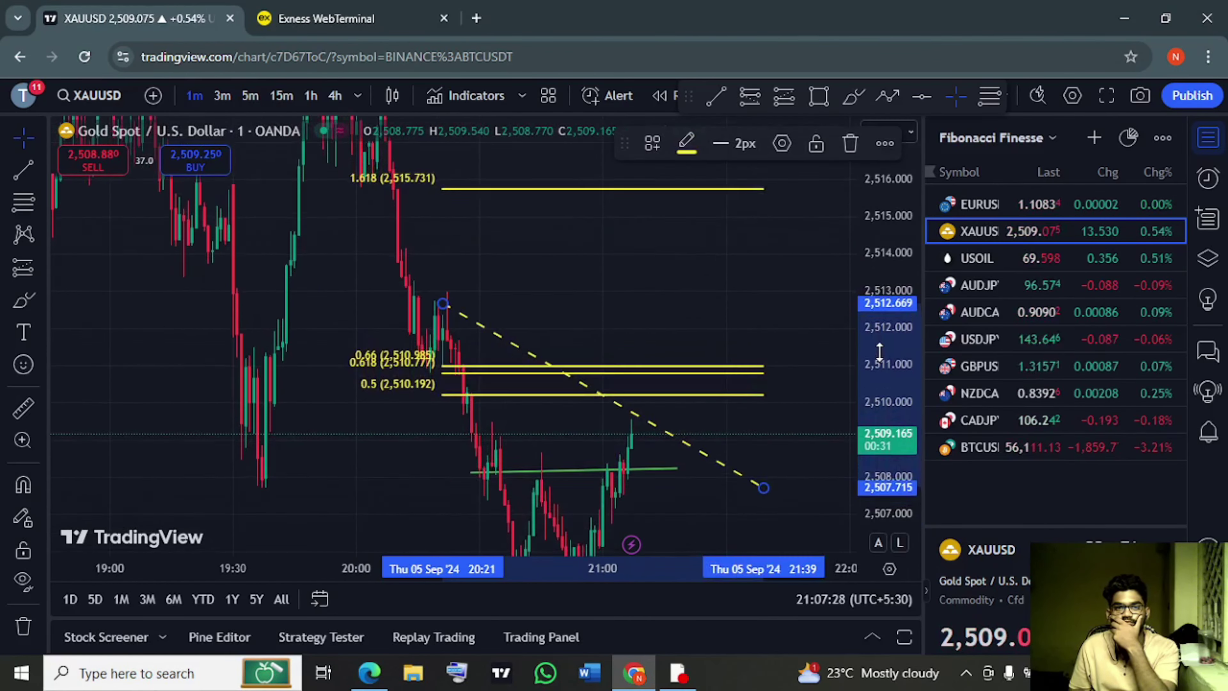
Delete the green level line near 2,508 in TradingView and mark the zone around 2,509.5 with a rectangle
{"action": "key", "text": "Delete"}
{"action": "left_click", "coordinate": [818, 96]}
{"action": "left_click", "coordinate": [526, 324]}
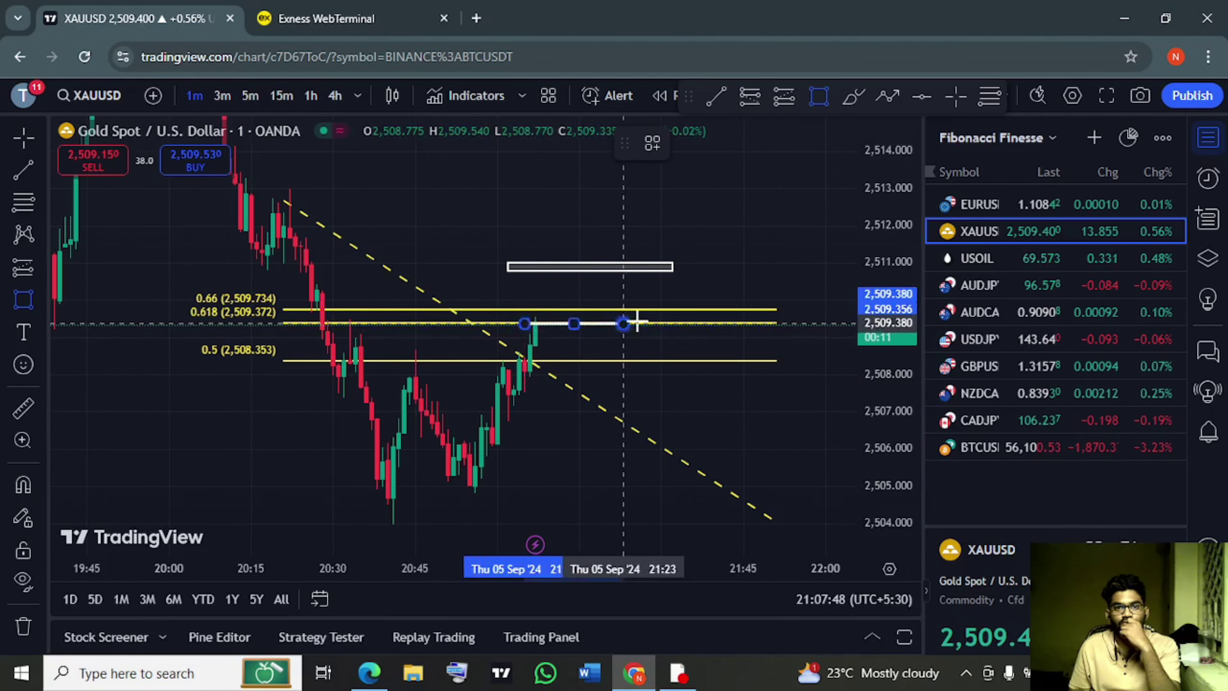
{"action": "left_click", "coordinate": [650, 313]}
Move the lower end of the falling Fibonacci retracement up to about 2,507.6
{"action": "left_click_drag", "start_coordinate": [665, 448], "coordinate": [666, 444]}
{"action": "left_click_drag", "start_coordinate": [775, 516], "coordinate": [784, 390]}
{"action": "left_click", "coordinate": [720, 416]}
{"action": "scroll", "coordinate": [720, 417], "scroll_direction": "up", "scroll_amount": 3}
{"action": "scroll", "coordinate": [718, 417], "scroll_direction": "down", "scroll_amount": 1}
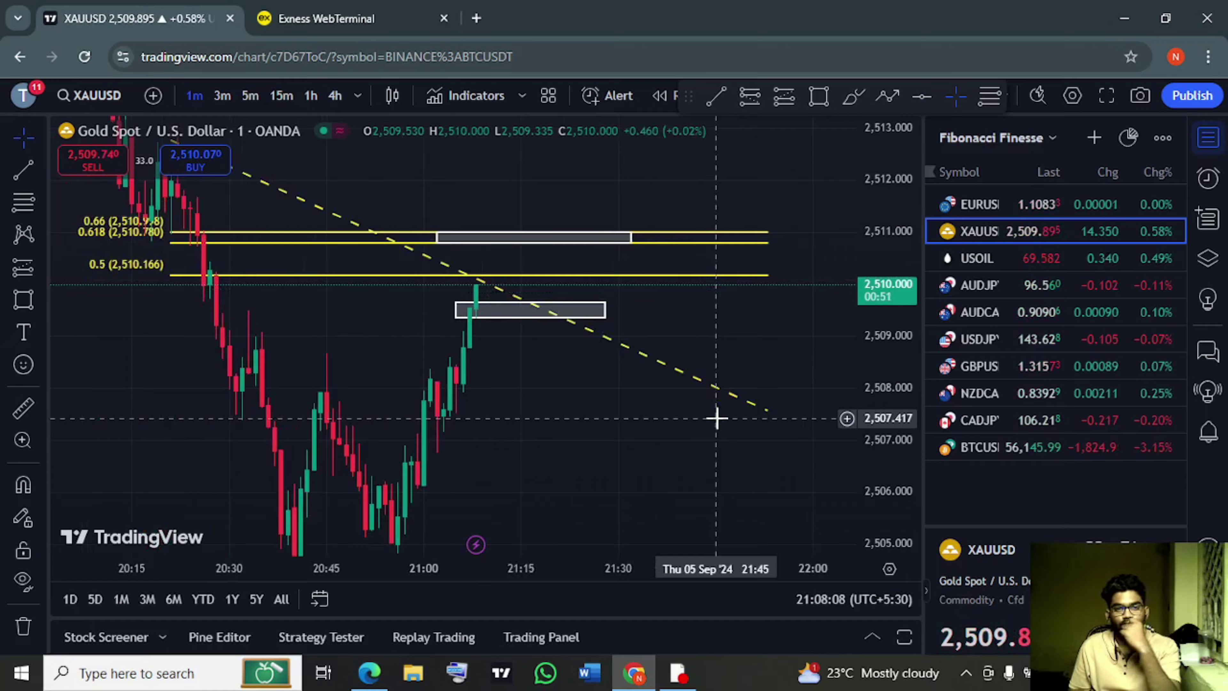
{"action": "scroll", "coordinate": [716, 417], "scroll_direction": "up", "scroll_amount": 2}
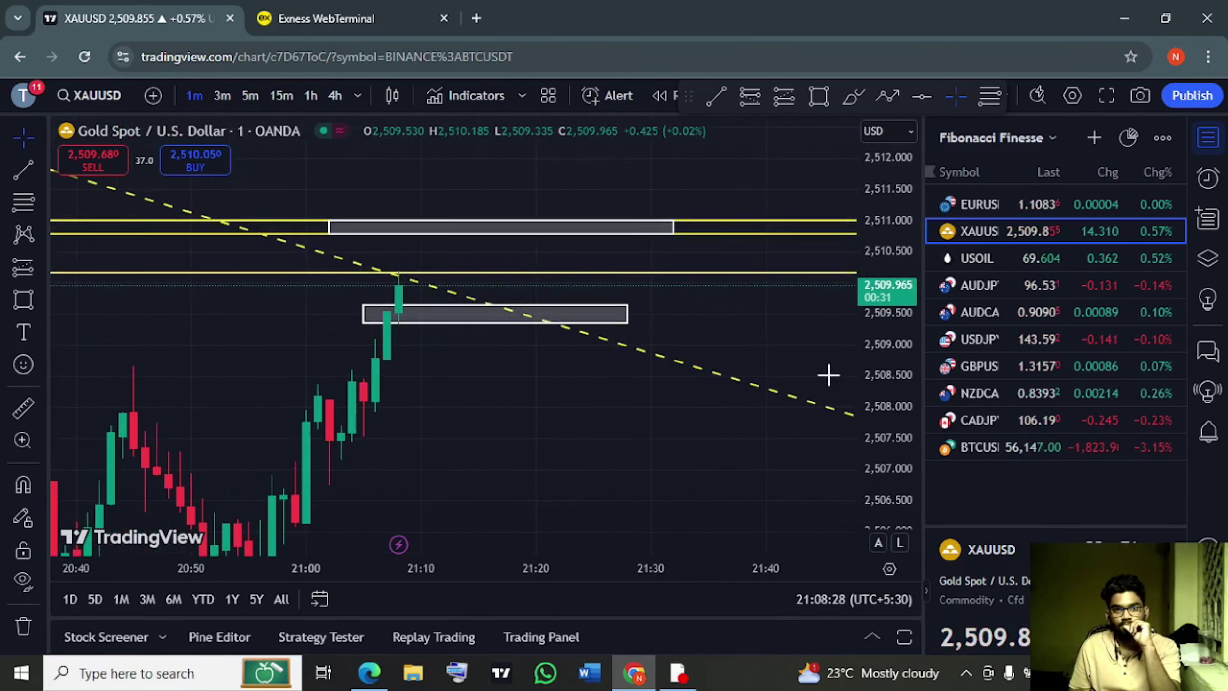
Sell 0.90 lots of XAU/USD in Exness with take profit at 2,509.328 and keep the position's details open beside the chart
{"action": "left_click", "coordinate": [328, 19]}
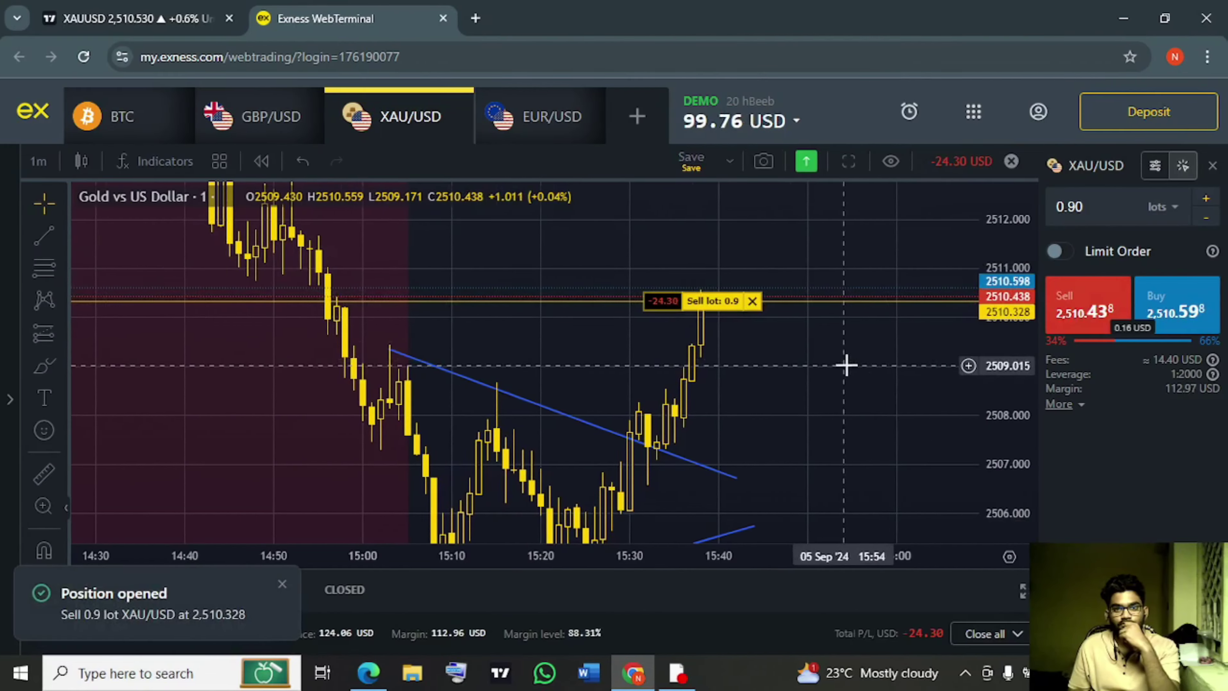
{"action": "left_click", "coordinate": [707, 301]}
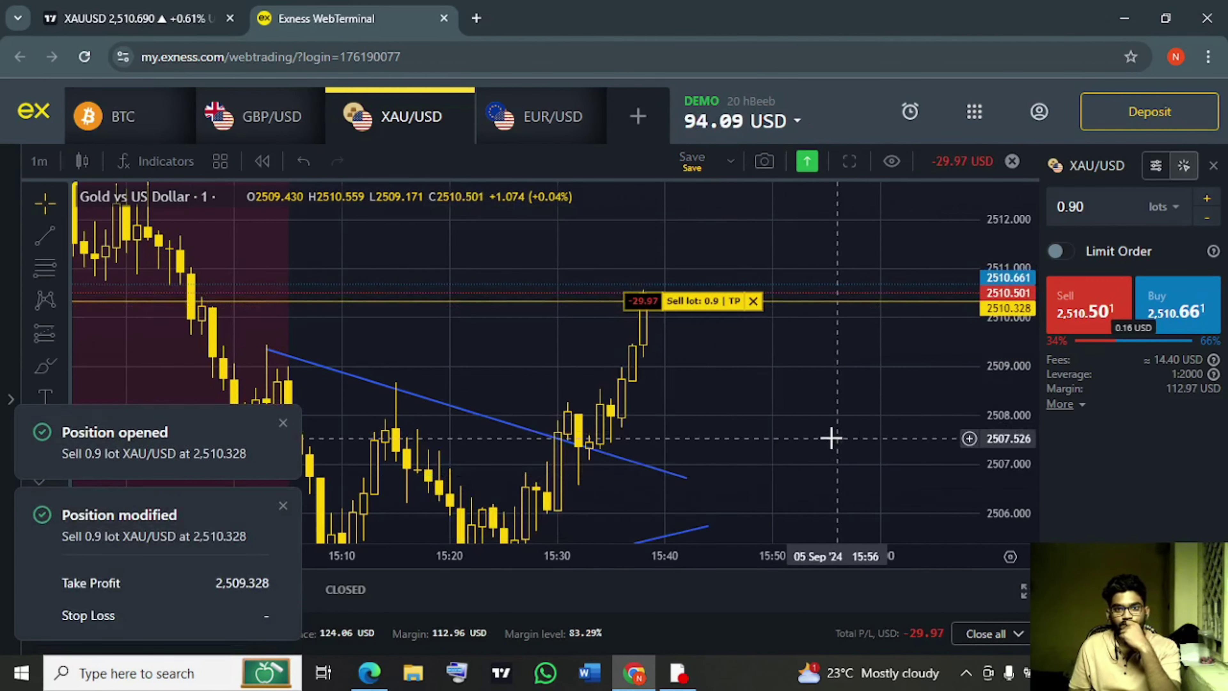
{"action": "left_click", "coordinate": [707, 301]}
{"action": "left_click_drag", "start_coordinate": [408, 228], "coordinate": [289, 221]}
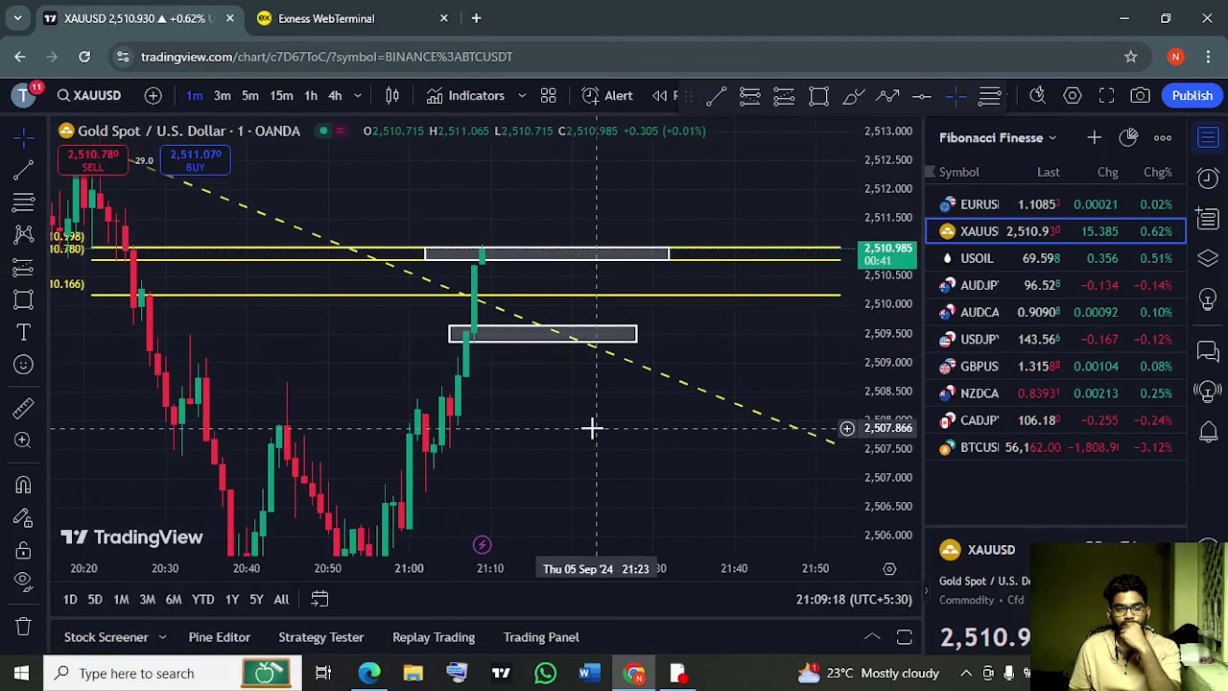
{"action": "left_click", "coordinate": [338, 4]}
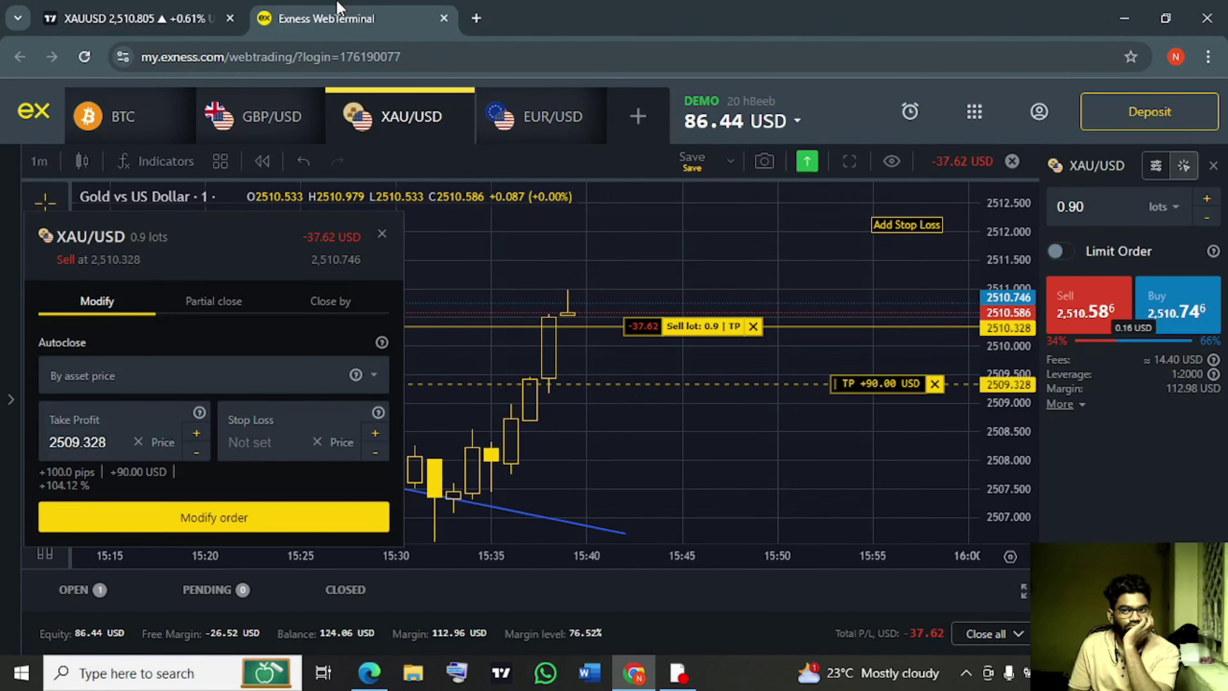
{"action": "scroll", "coordinate": [925, 279], "scroll_direction": "up", "scroll_amount": 2}
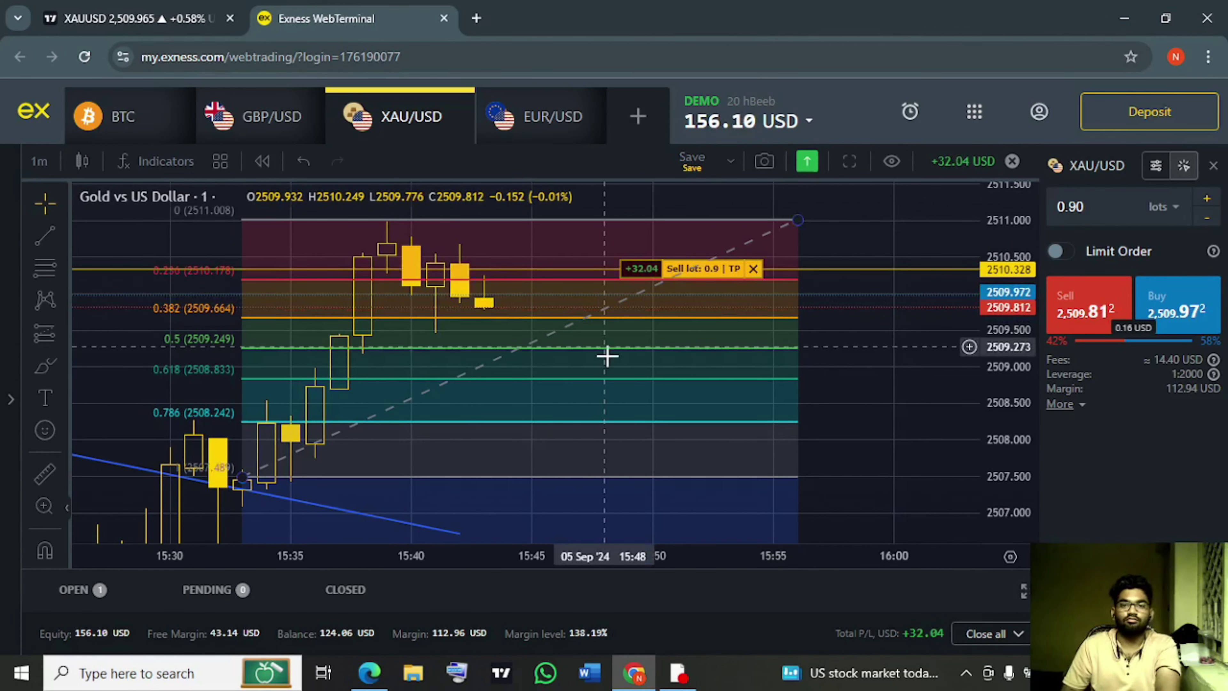
Delete the Fibonacci retracement from the Exness chart and open the 0.90-lot sell position's details beside the candles
{"action": "left_click", "coordinate": [618, 318]}
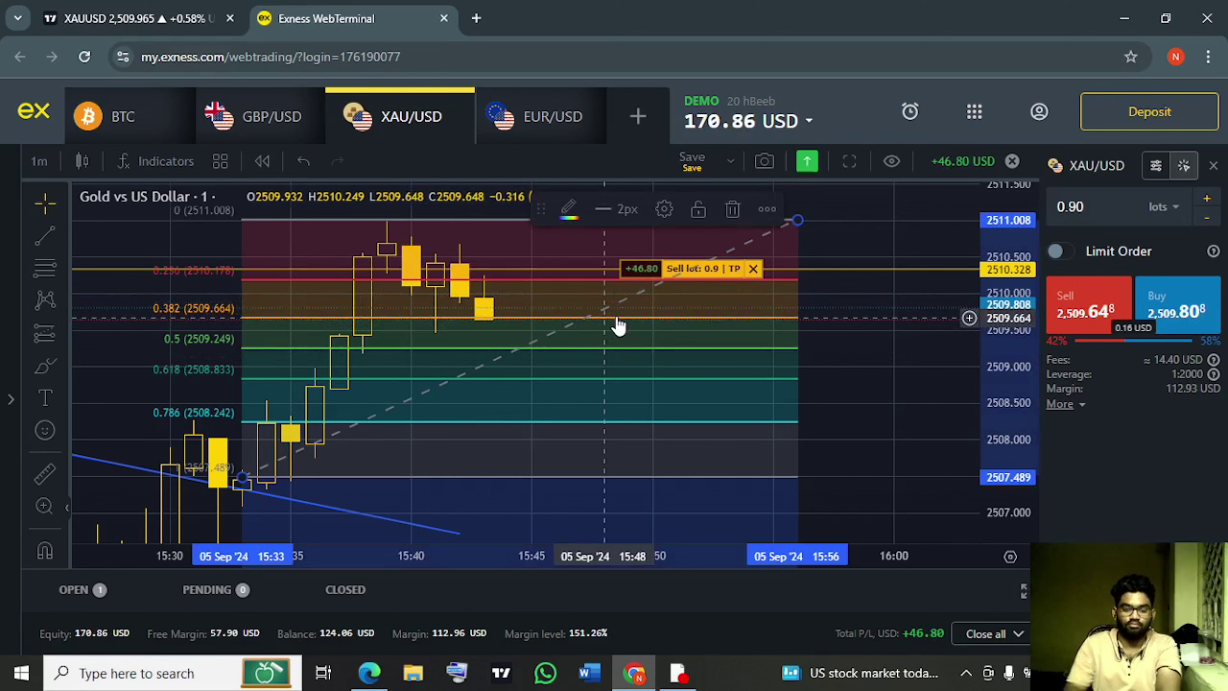
{"action": "key", "text": "Delete"}
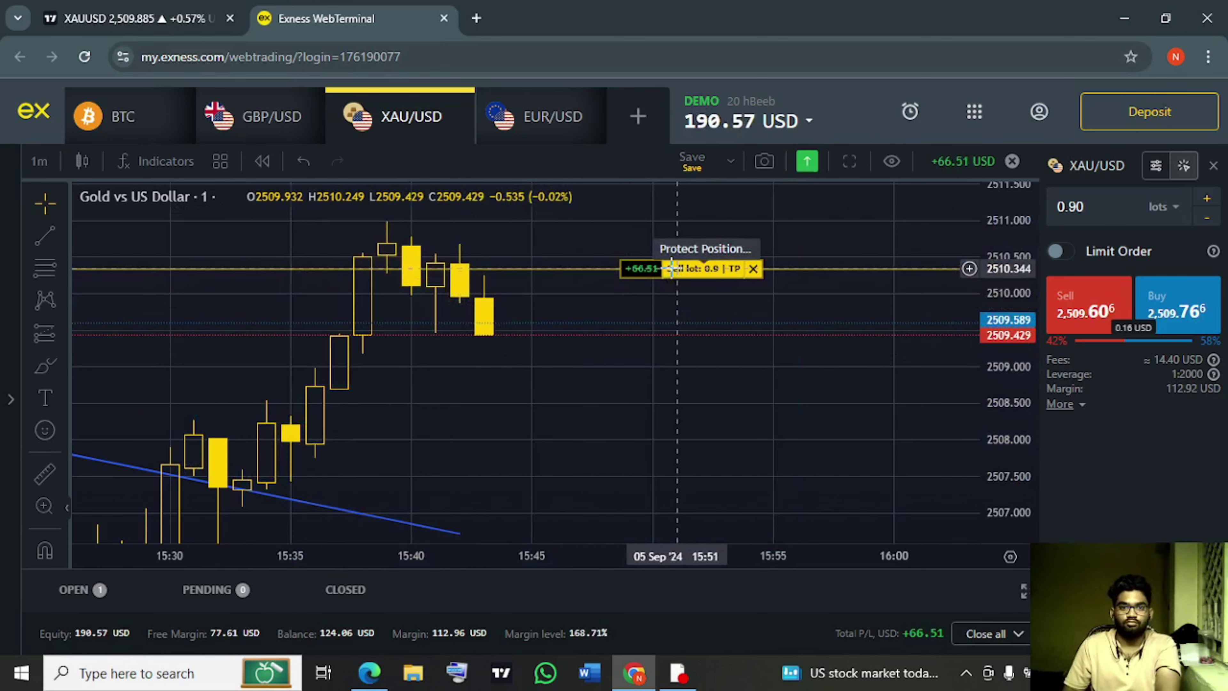
{"action": "left_click", "coordinate": [674, 274]}
{"action": "left_click", "coordinate": [584, 426]}
{"action": "left_click_drag", "start_coordinate": [588, 234], "coordinate": [242, 232]}
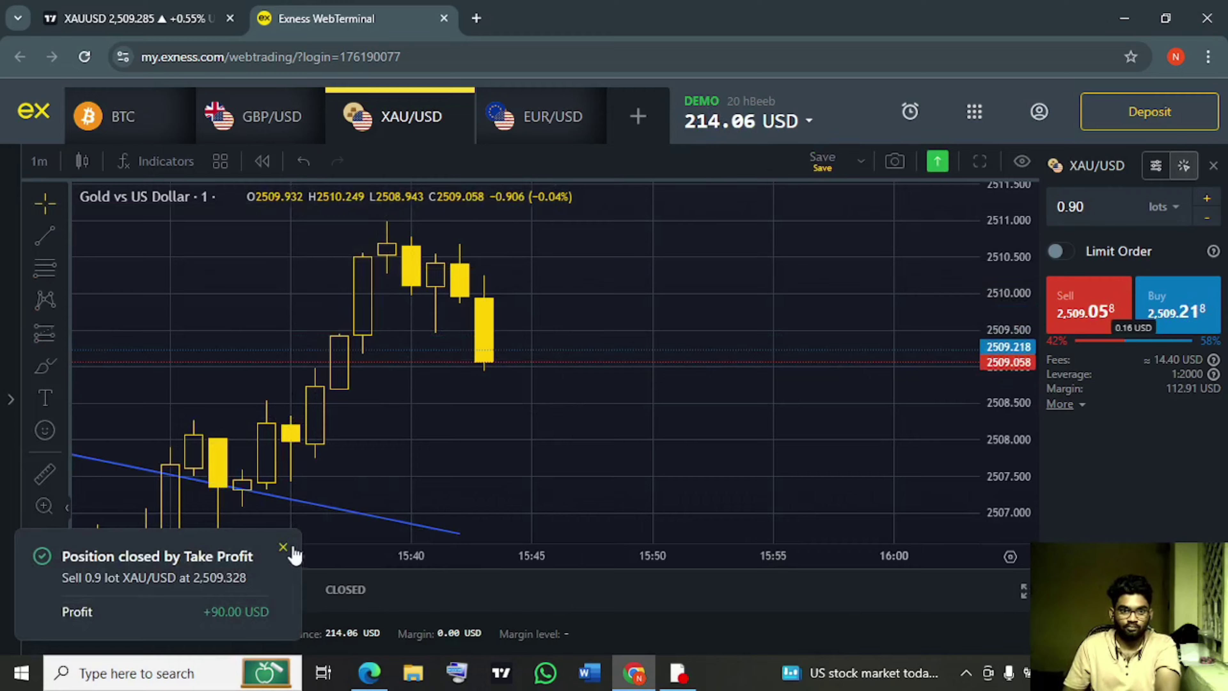
Consult EXNESS.pdf for the fifth trade and set the XAU/USD order's lot size to 1.60
{"action": "left_click", "coordinate": [283, 547]}
{"action": "left_click", "coordinate": [369, 672]}
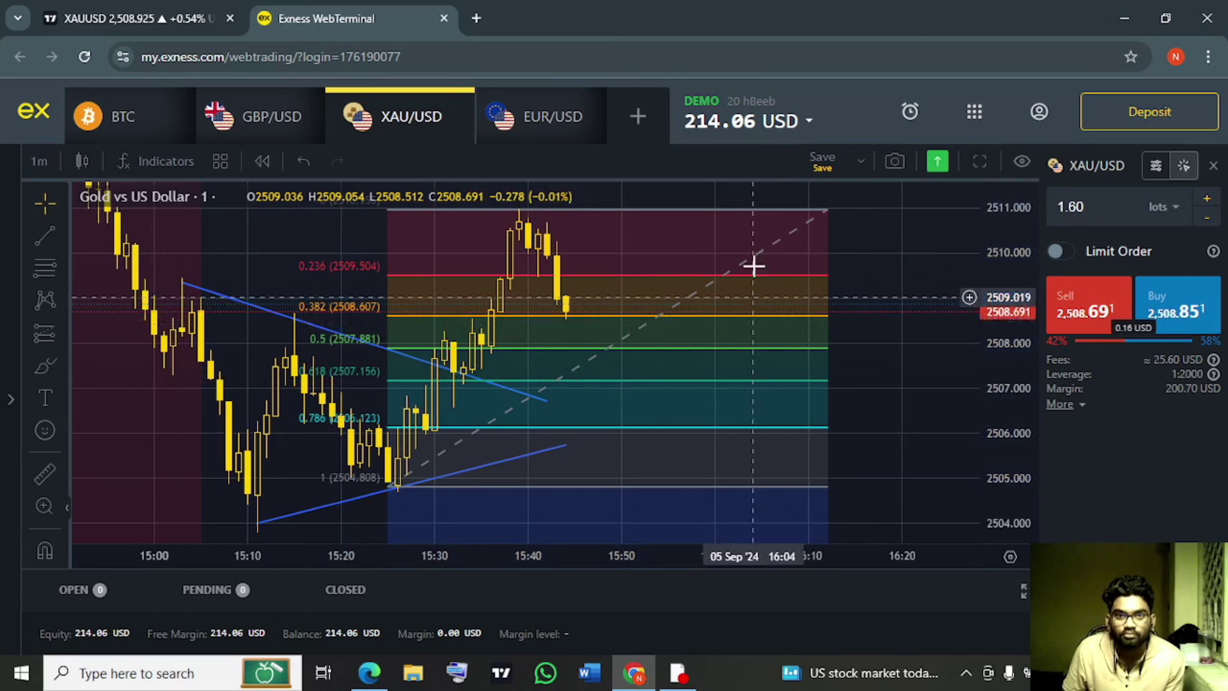
Configure the Fib Retracement to show the 0.5, 0.618 and 0.66 levels without a background
{"action": "double_click", "coordinate": [754, 257]}
{"action": "scroll", "coordinate": [446, 368], "scroll_direction": "down", "scroll_amount": 4}
{"action": "scroll", "coordinate": [447, 367], "scroll_direction": "up", "scroll_amount": 2}
{"action": "left_click", "coordinate": [353, 285]}
{"action": "left_click", "coordinate": [353, 326]}
{"action": "left_click", "coordinate": [548, 286]}
{"action": "left_click", "coordinate": [617, 368]}
{"action": "key", "text": "BackSpace"}
{"action": "key", "text": "BackSpace"}
{"action": "key", "text": "BackSpace"}
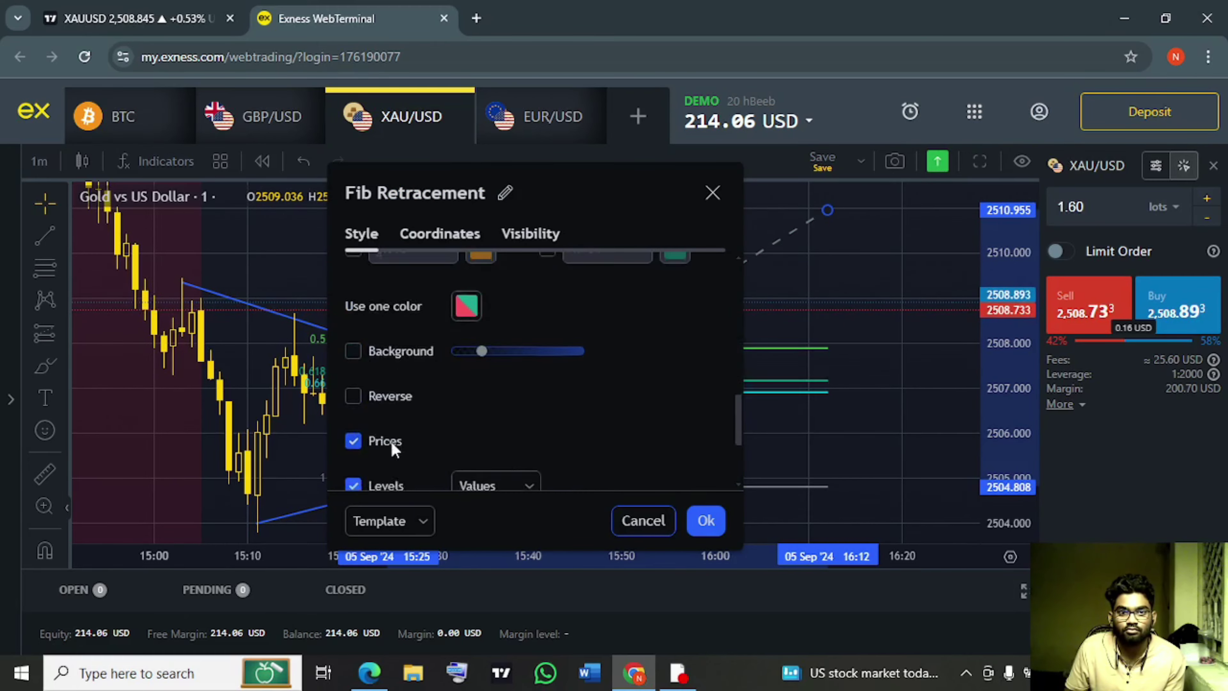
{"action": "left_click", "coordinate": [706, 521]}
Mark the zone between the 0.618 and 0.66 levels with a rectangle and delete the falling trend line
{"action": "left_click_drag", "start_coordinate": [751, 483], "coordinate": [667, 497]}
{"action": "left_click", "coordinate": [65, 365]}
{"action": "left_click", "coordinate": [154, 532]}
{"action": "left_click", "coordinate": [405, 402]}
{"action": "left_click", "coordinate": [565, 396]}
{"action": "left_click", "coordinate": [290, 360]}
{"action": "key", "text": "Delete"}
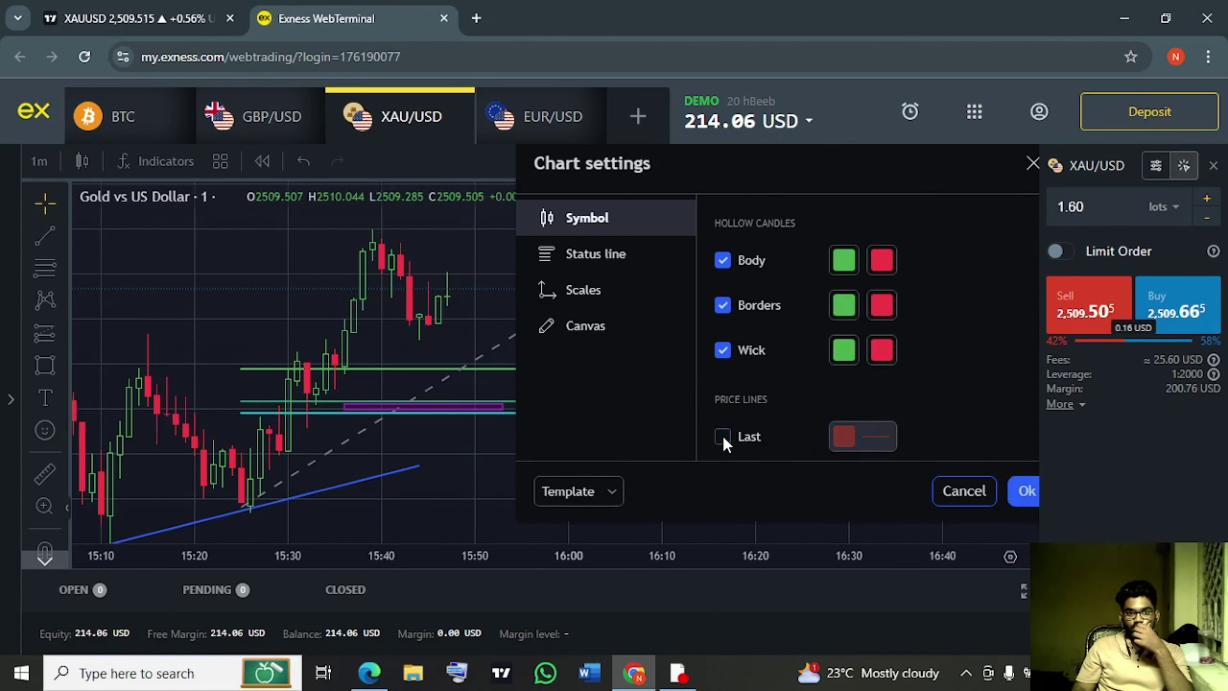
Toggle the last price line and change the time zone in the Exness chart settings
{"action": "left_click", "coordinate": [723, 437]}
{"action": "scroll", "coordinate": [726, 389], "scroll_direction": "down", "scroll_amount": 5}
{"action": "left_click", "coordinate": [932, 414]}
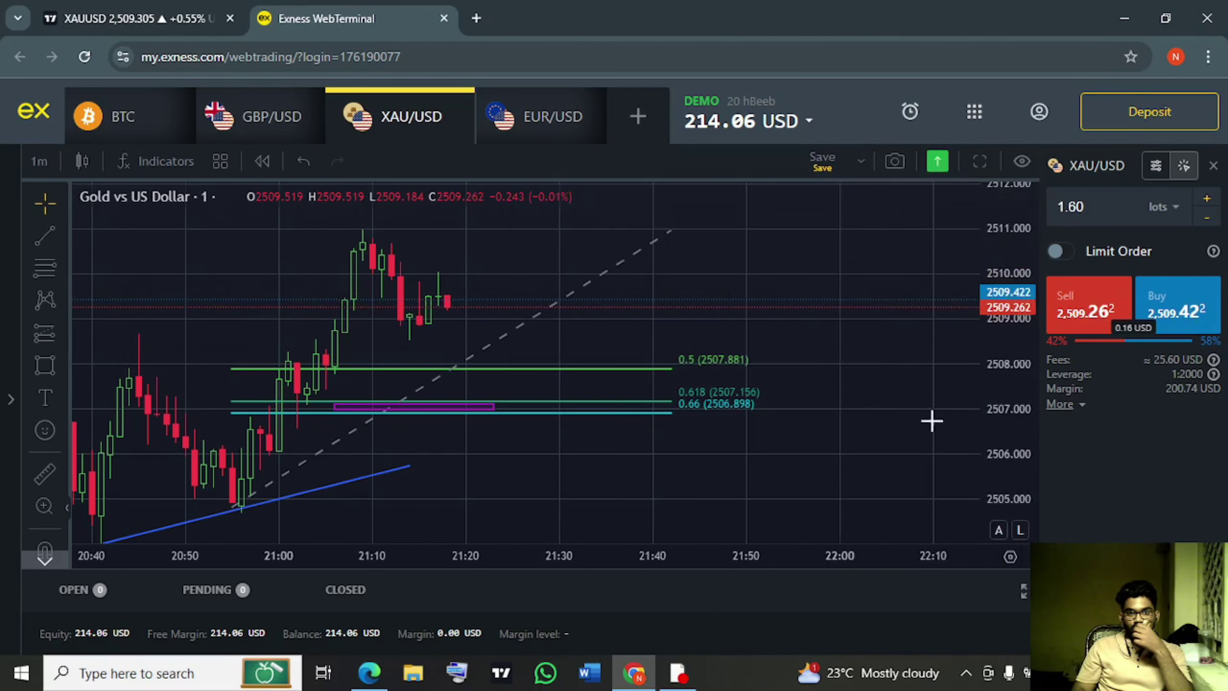
Set both gradient colours of the chart background to white and the grid lines to None
{"action": "left_click", "coordinate": [384, 353]}
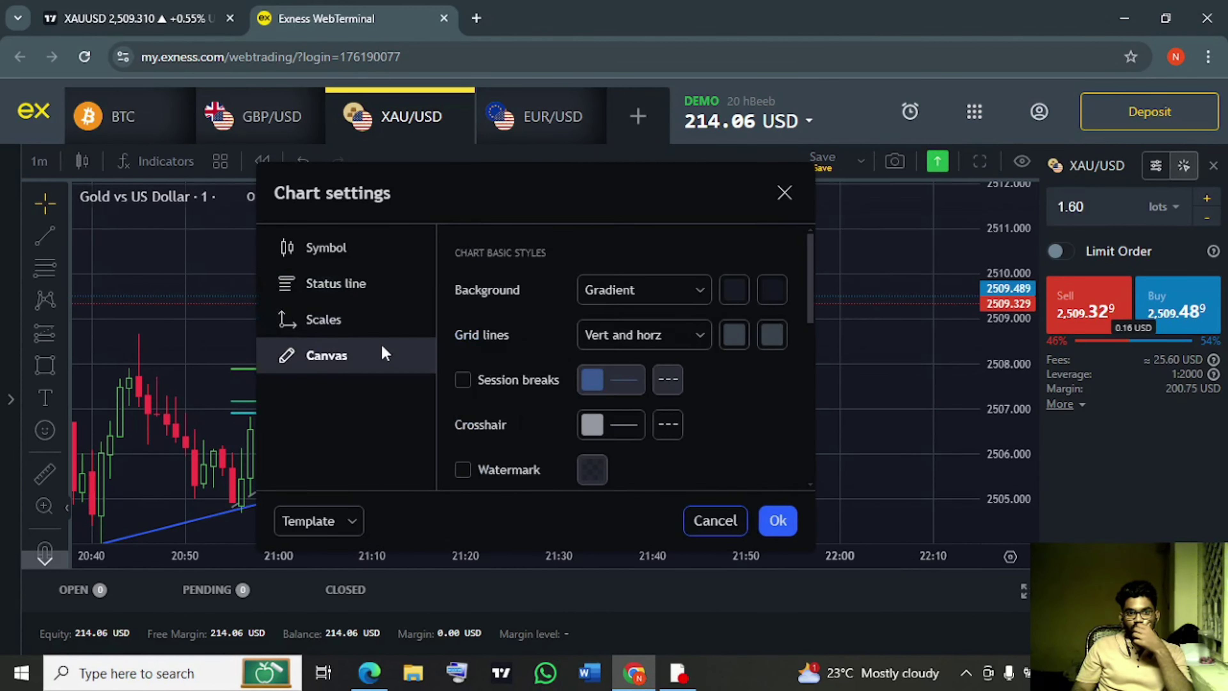
{"action": "left_click", "coordinate": [734, 289]}
{"action": "left_click", "coordinate": [738, 326]}
{"action": "left_click", "coordinate": [772, 290]}
{"action": "left_click", "coordinate": [775, 326]}
{"action": "left_click", "coordinate": [740, 335]}
{"action": "scroll", "coordinate": [643, 436], "scroll_direction": "down", "scroll_amount": 4}
{"action": "left_click", "coordinate": [773, 520]}
{"action": "left_click_drag", "start_coordinate": [720, 463], "coordinate": [786, 468]}
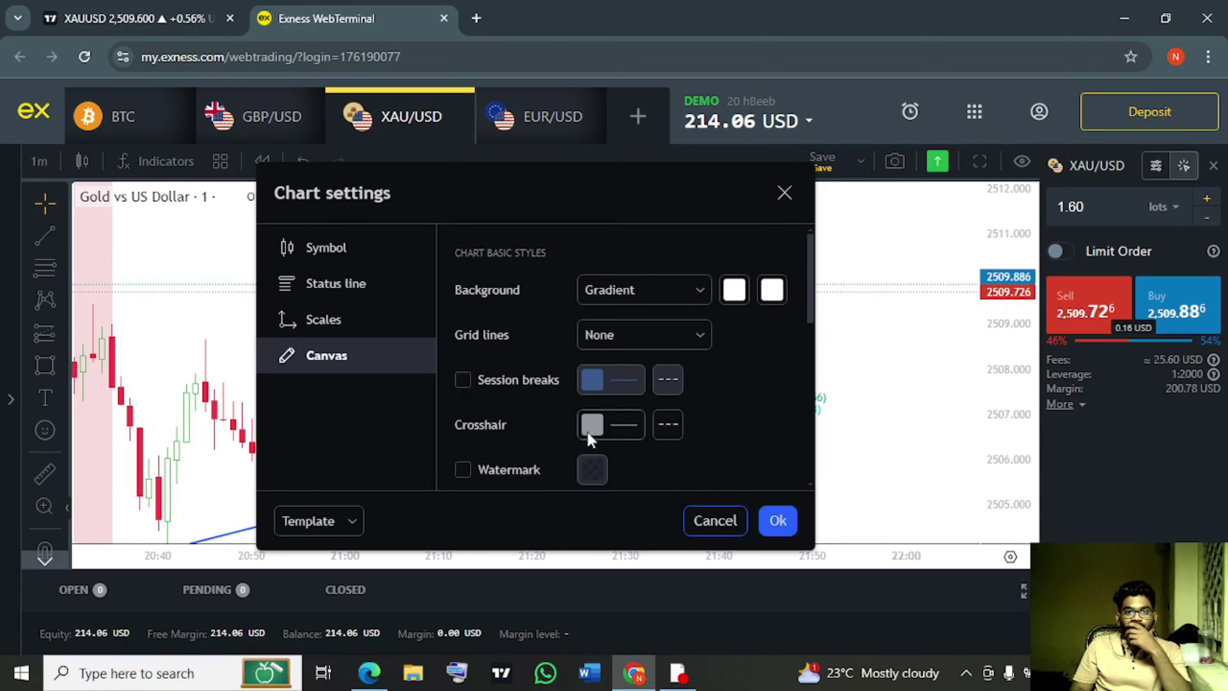
Change the chart's crosshair colour to white and its background to black, and apply the settings
{"action": "left_click", "coordinate": [591, 425]}
{"action": "left_click", "coordinate": [591, 327]}
{"action": "scroll", "coordinate": [685, 420], "scroll_direction": "down", "scroll_amount": 5}
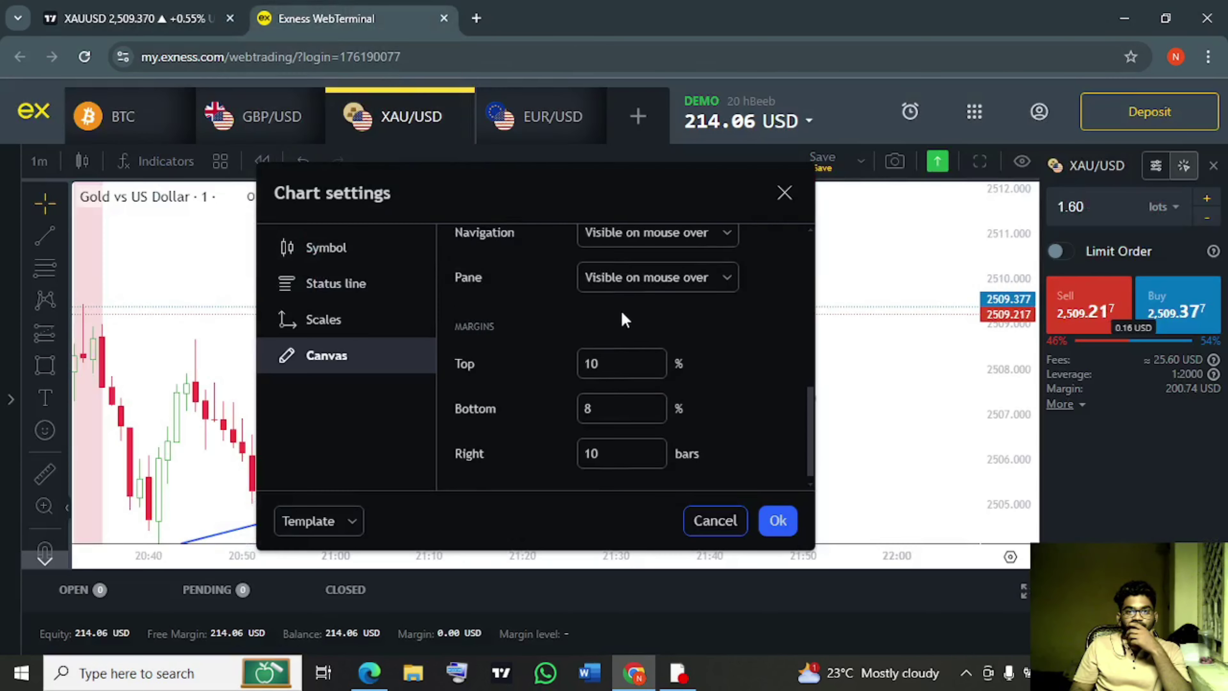
{"action": "scroll", "coordinate": [625, 318], "scroll_direction": "up", "scroll_amount": 5}
{"action": "left_click", "coordinate": [734, 290]}
{"action": "left_click", "coordinate": [923, 325]}
{"action": "left_click", "coordinate": [778, 521]}
{"action": "left_click", "coordinate": [778, 521]}
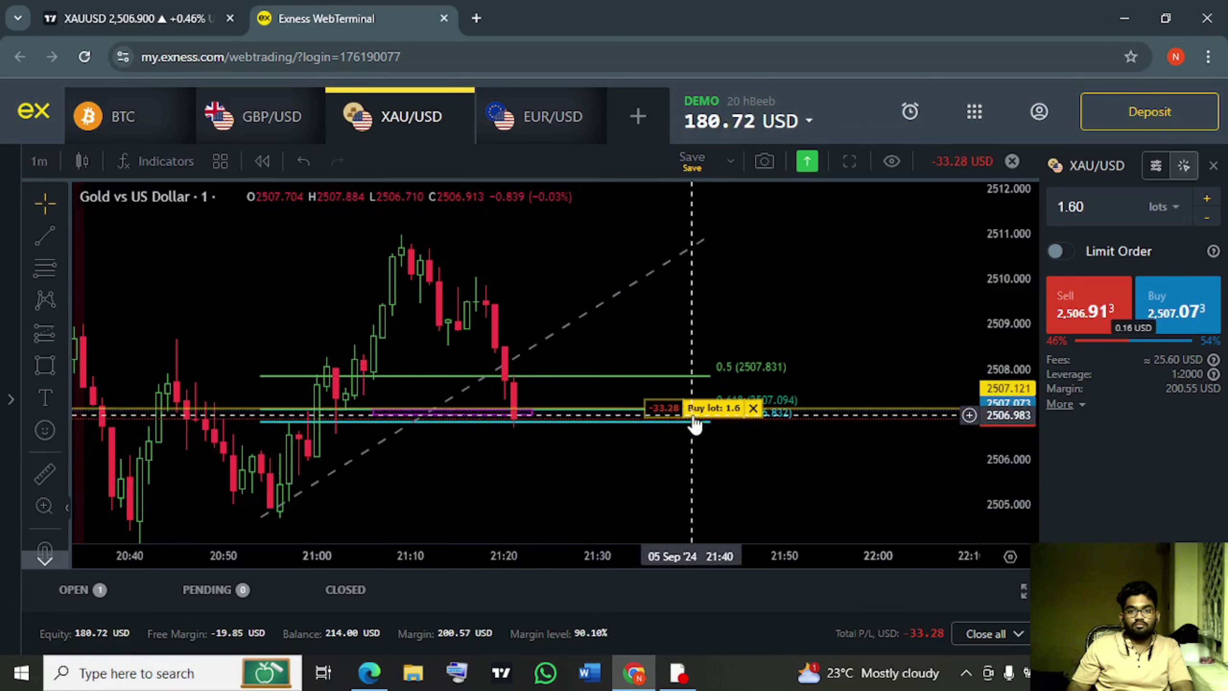
Set a take profit of 100 pips on the 1.60-lot XAU/USD buy position
{"action": "left_click", "coordinate": [699, 411]}
{"action": "left_click", "coordinate": [524, 380]}
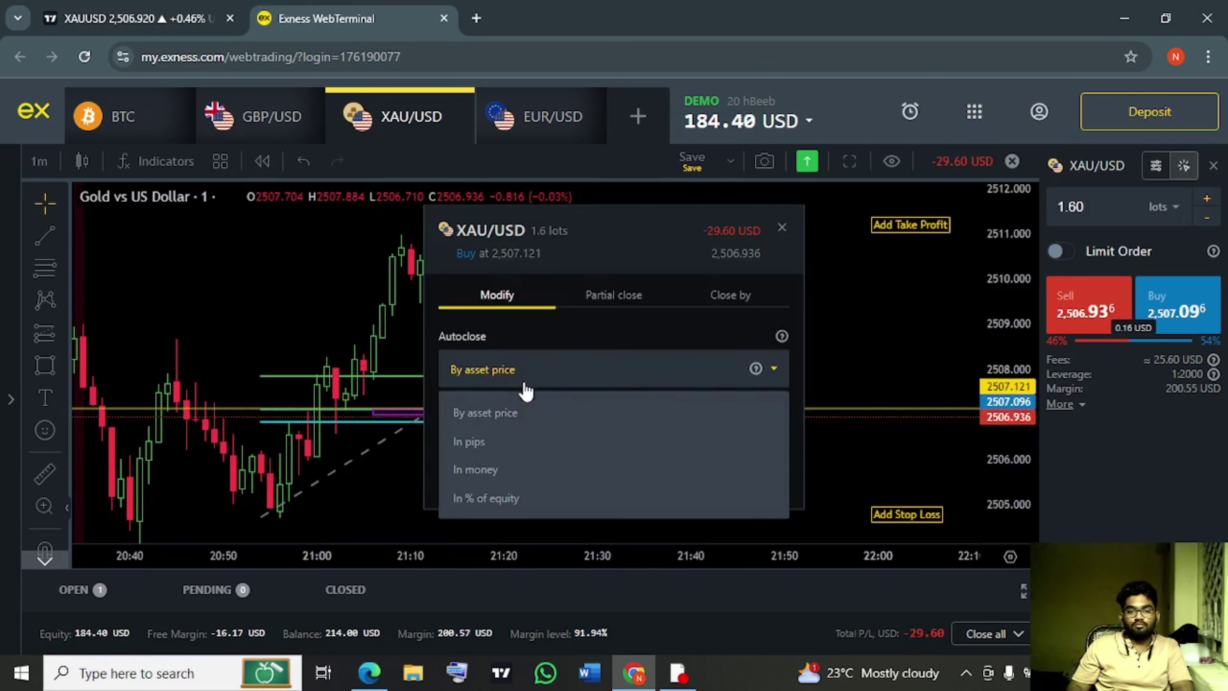
{"action": "left_click", "coordinate": [521, 442]}
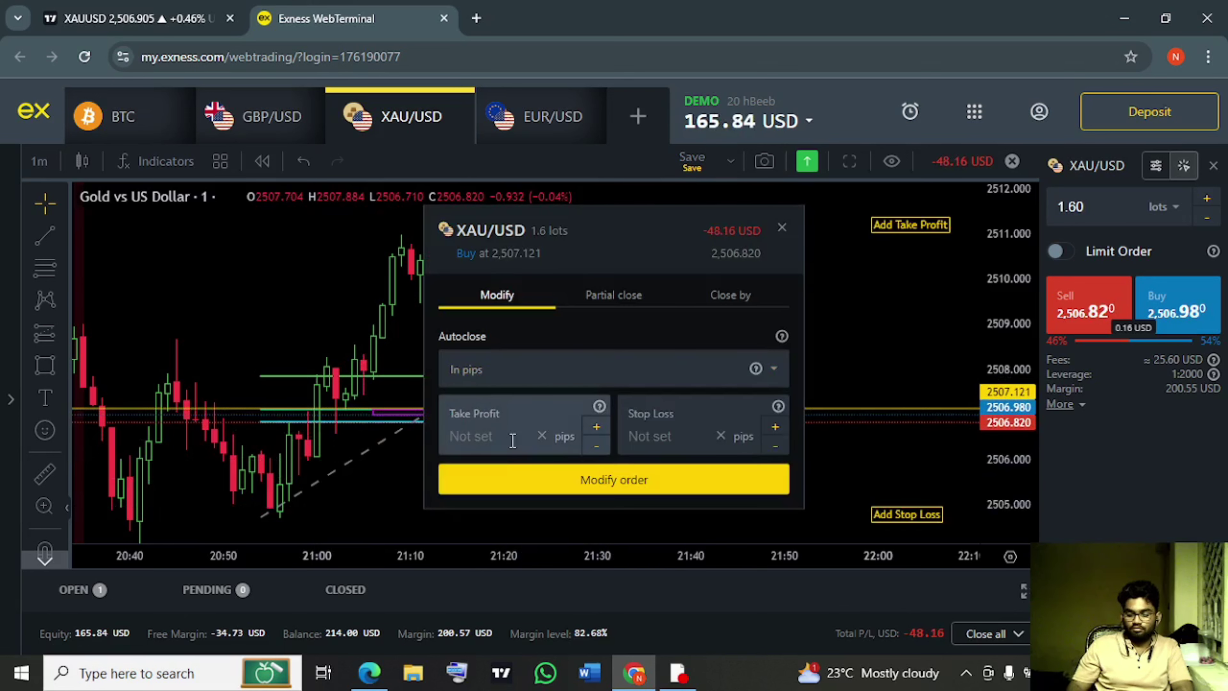
{"action": "left_click", "coordinate": [513, 440]}
{"action": "type", "text": "100"}
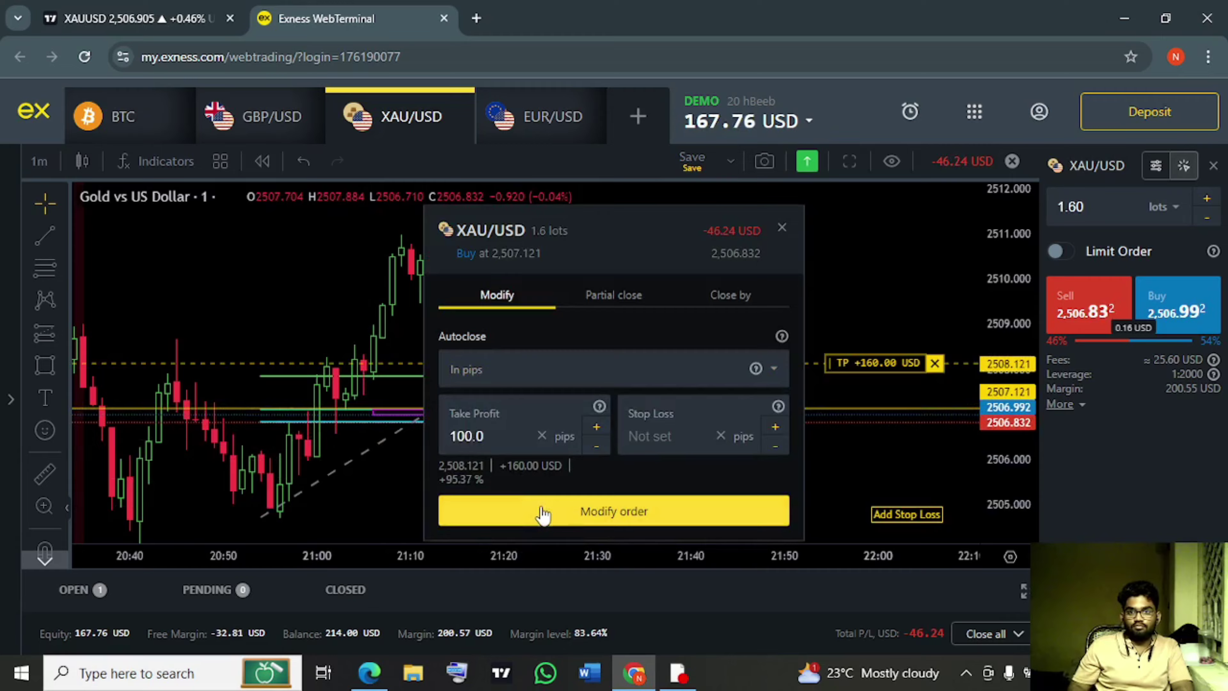
{"action": "left_click", "coordinate": [542, 513]}
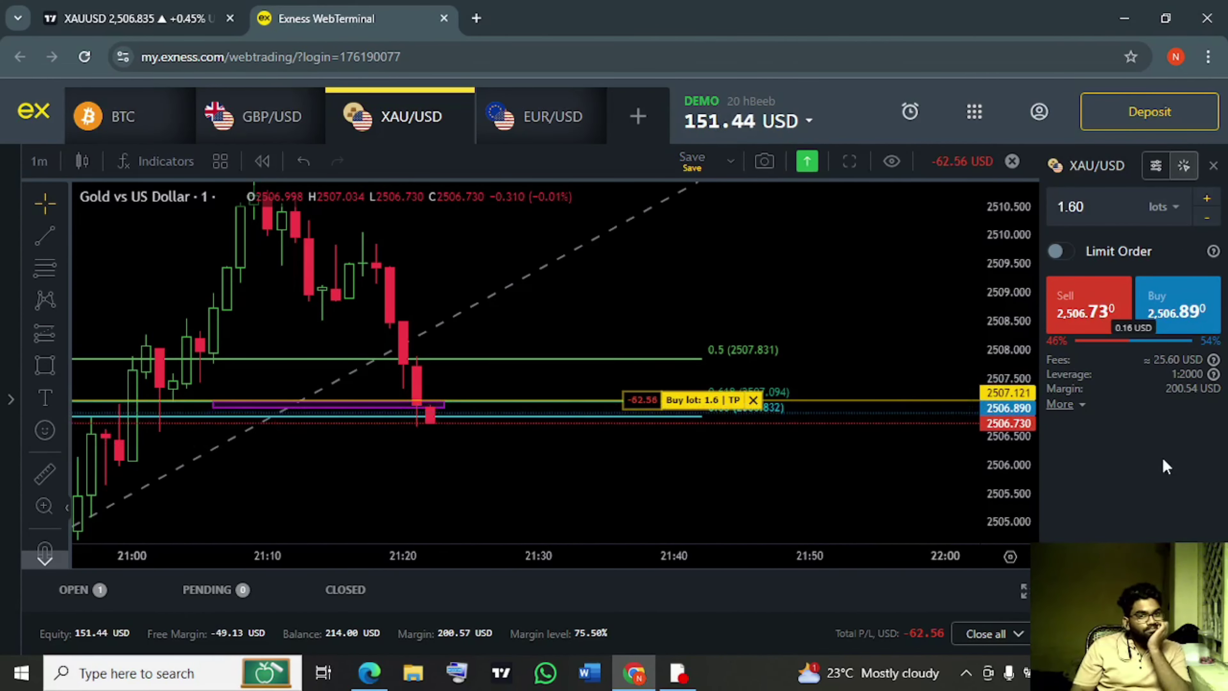
Delete the falling Fibonacci retracement and the rectangle near 2,511 from the TradingView chart
{"action": "left_click", "coordinate": [136, 18]}
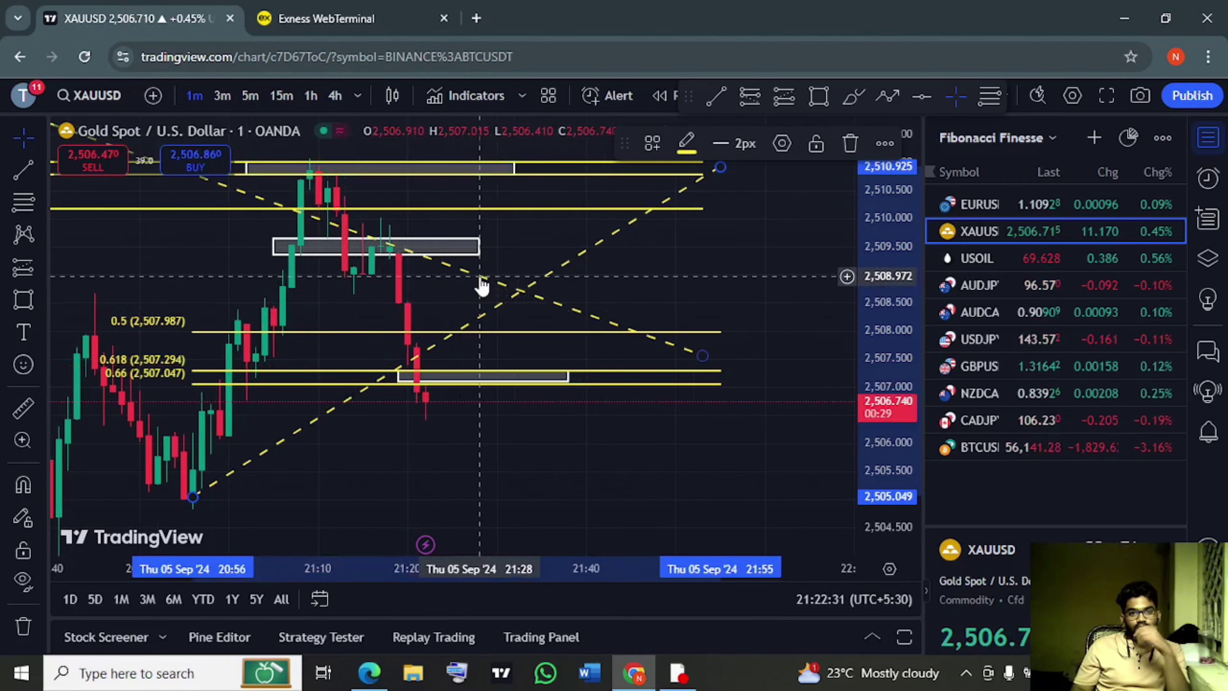
{"action": "left_click", "coordinate": [479, 277]}
{"action": "key", "text": "Delete"}
{"action": "left_click", "coordinate": [502, 168]}
{"action": "key", "text": "Delete"}
Reposition the end of the remaining Fibonacci retracement and draw a thin rectangle at about 2,505.8
{"action": "left_click_drag", "start_coordinate": [720, 167], "coordinate": [756, 387]}
{"action": "left_click", "coordinate": [818, 96]}
{"action": "left_click", "coordinate": [416, 455]}
{"action": "left_click", "coordinate": [595, 452]}
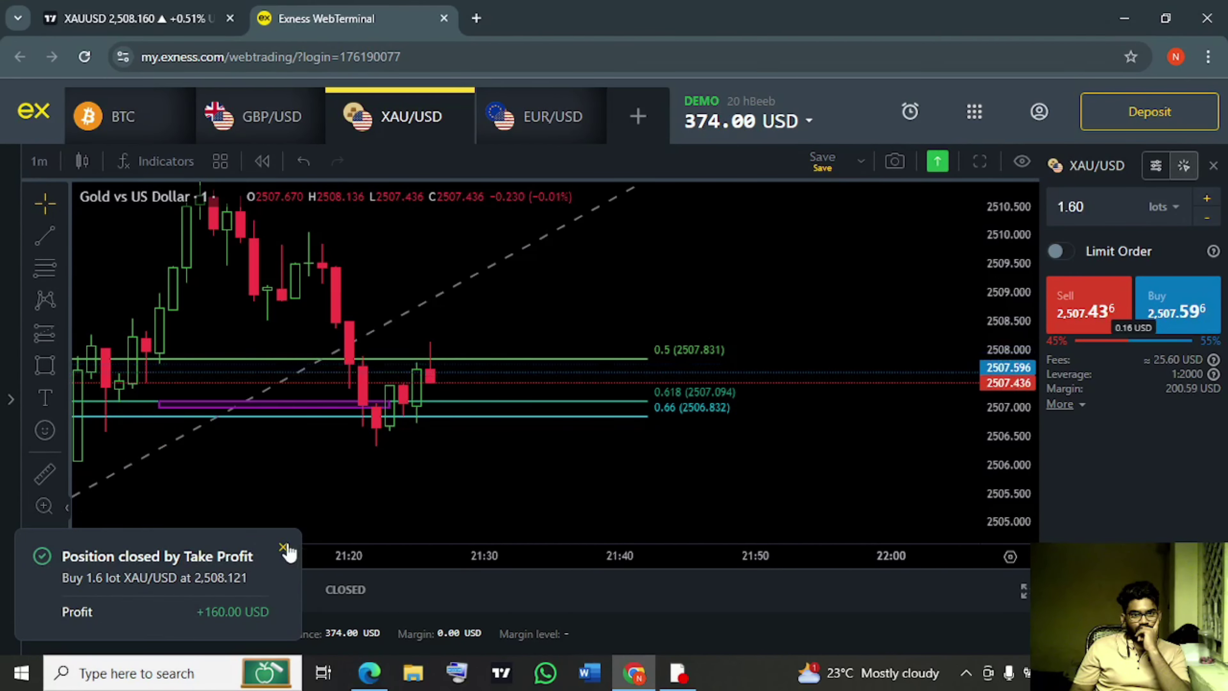
Consult EXNESS.pdf for the sixth trade and set the XAU/USD order's lot size to 2.50 in Exness
{"action": "left_click", "coordinate": [284, 548]}
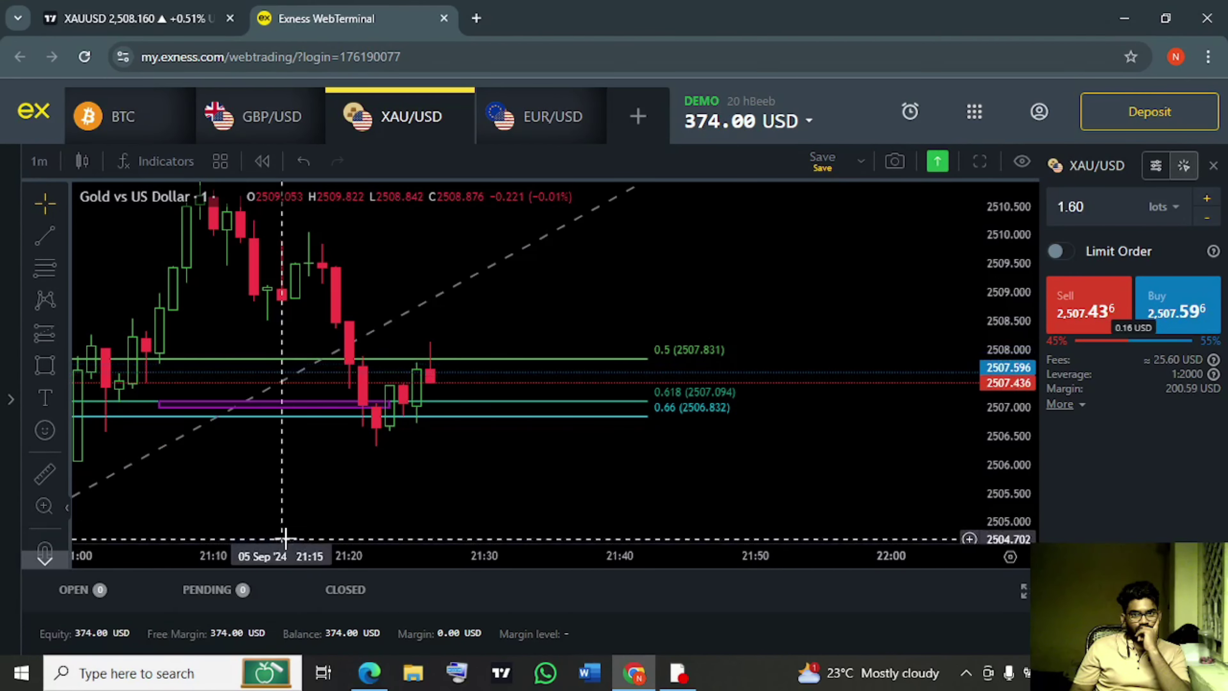
{"action": "left_click", "coordinate": [372, 676]}
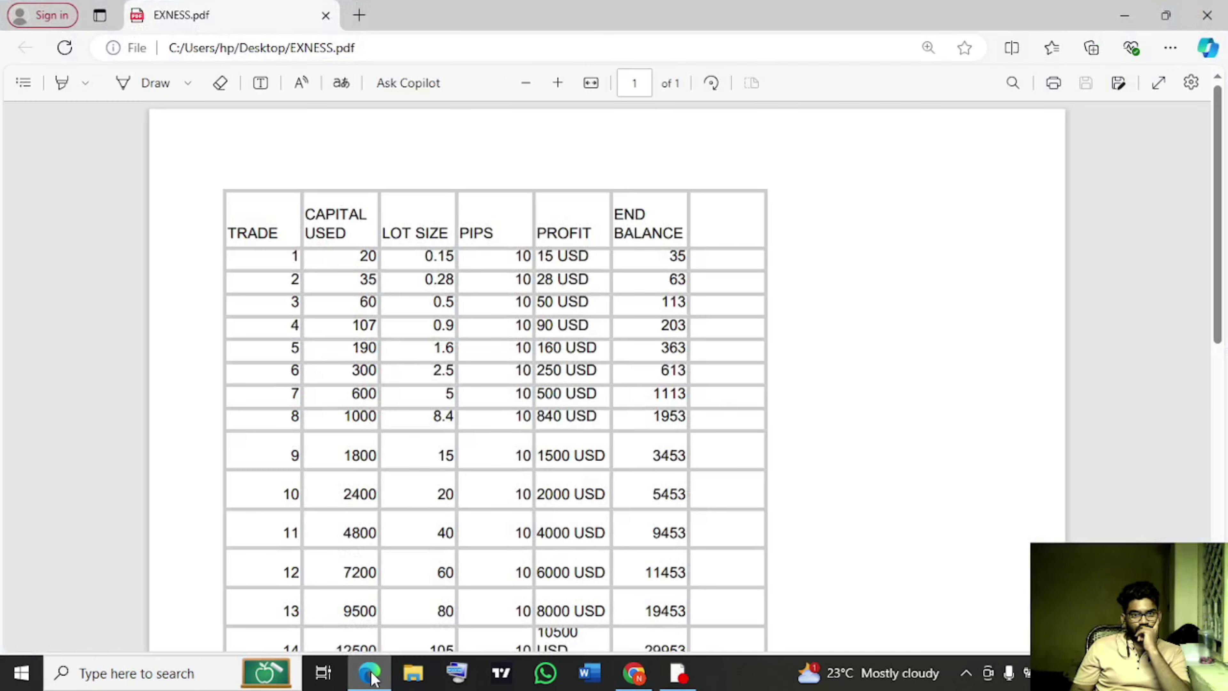
{"action": "left_click", "coordinate": [372, 676]}
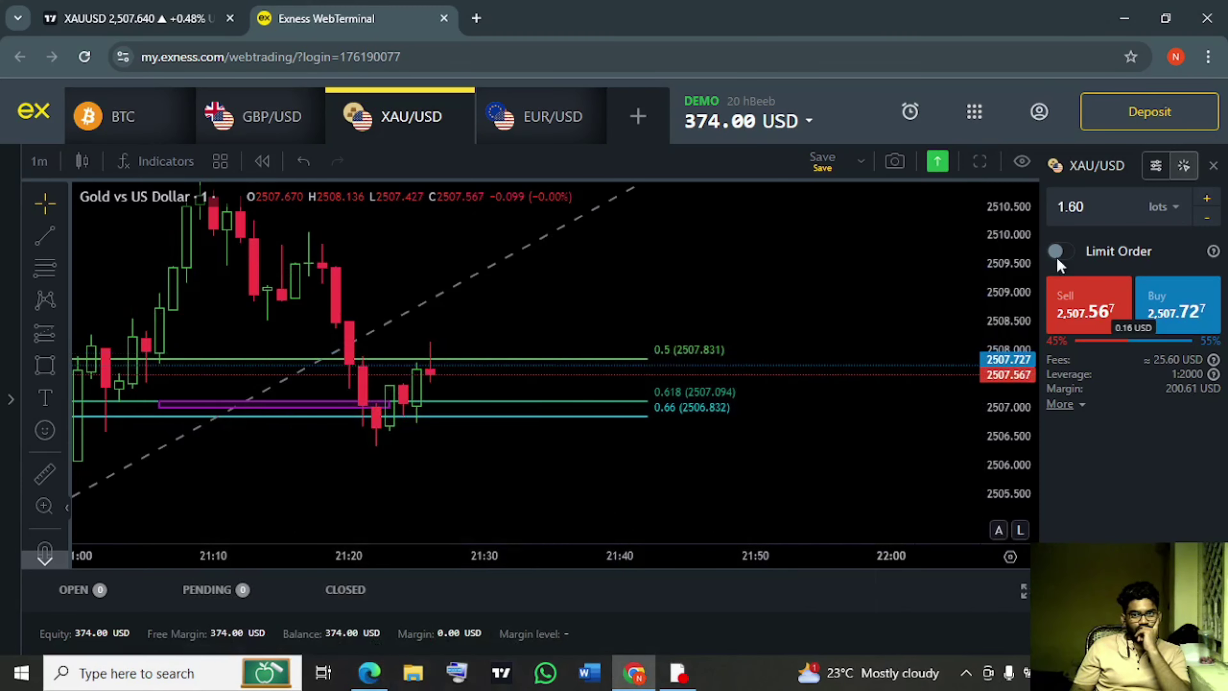
{"action": "left_click", "coordinate": [1120, 213]}
{"action": "key", "text": "BackSpace"}
{"action": "key", "text": "BackSpace"}
{"action": "key", "text": "BackSpace"}
{"action": "key", "text": "BackSpace"}
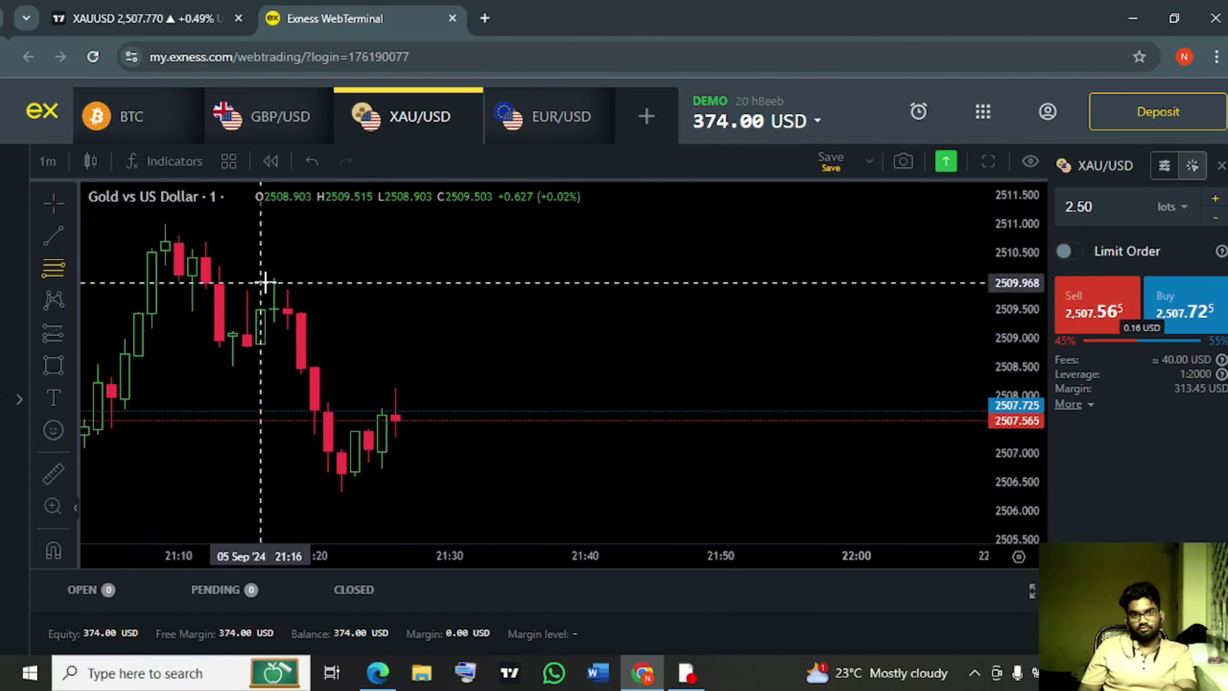
Draw a Fibonacci retracement from about 2,510 down to 2,506.4 in Exness and mark its 0.618 to 0.66 zone with a rectangle
{"action": "left_click", "coordinate": [563, 355]}
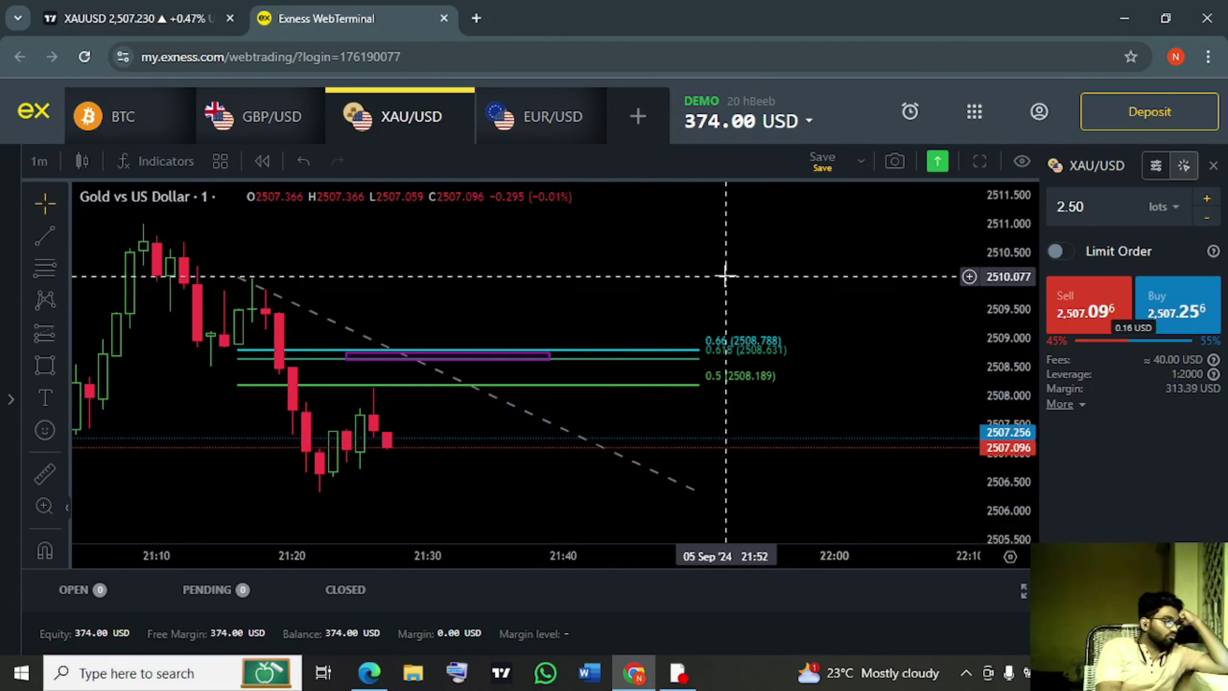
Draw a rising trend line under the recent XAUUSD lows in TradingView, starting from about 2,504
{"action": "left_click", "coordinate": [127, 19]}
{"action": "scroll", "coordinate": [606, 356], "scroll_direction": "down", "scroll_amount": 4}
{"action": "left_click_drag", "start_coordinate": [885, 208], "coordinate": [882, 291]}
{"action": "scroll", "coordinate": [725, 291], "scroll_direction": "down", "scroll_amount": 4}
{"action": "left_click_drag", "start_coordinate": [773, 310], "coordinate": [704, 304]}
{"action": "left_click", "coordinate": [715, 97]}
{"action": "left_click", "coordinate": [529, 387]}
{"action": "left_click", "coordinate": [802, 281]}
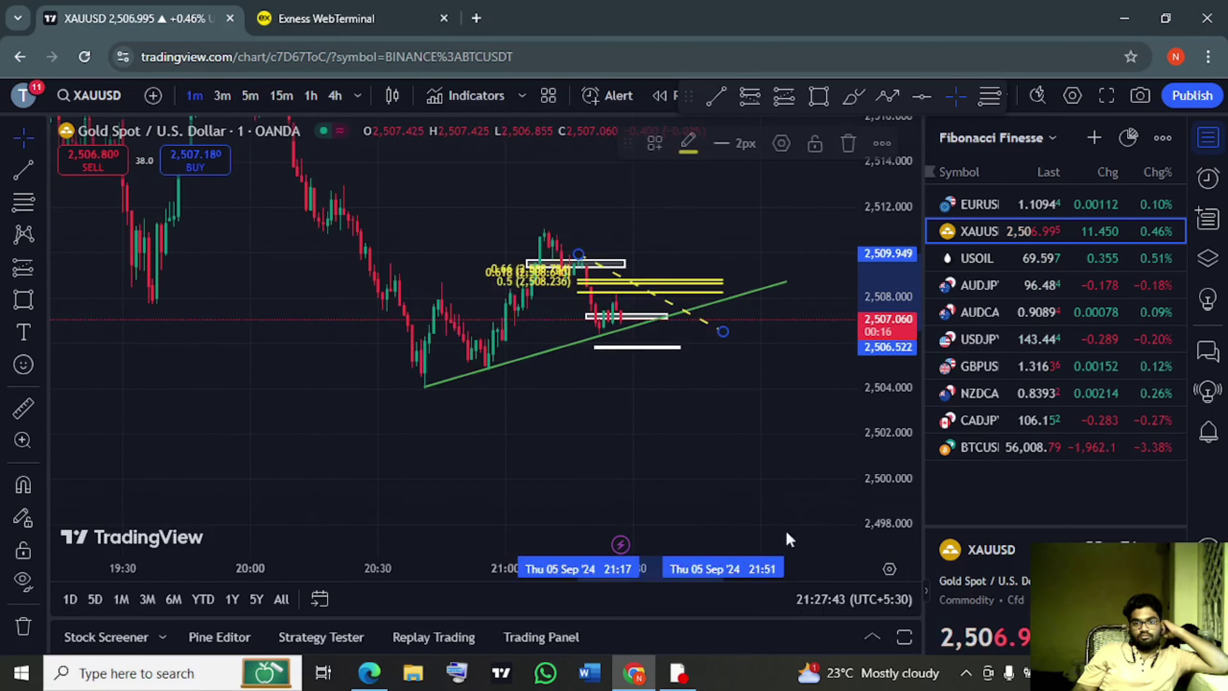
Switch to Exness and open a 2.50-lot XAU/USD buy position at the market price
{"action": "key", "text": "ctrl+Tab"}
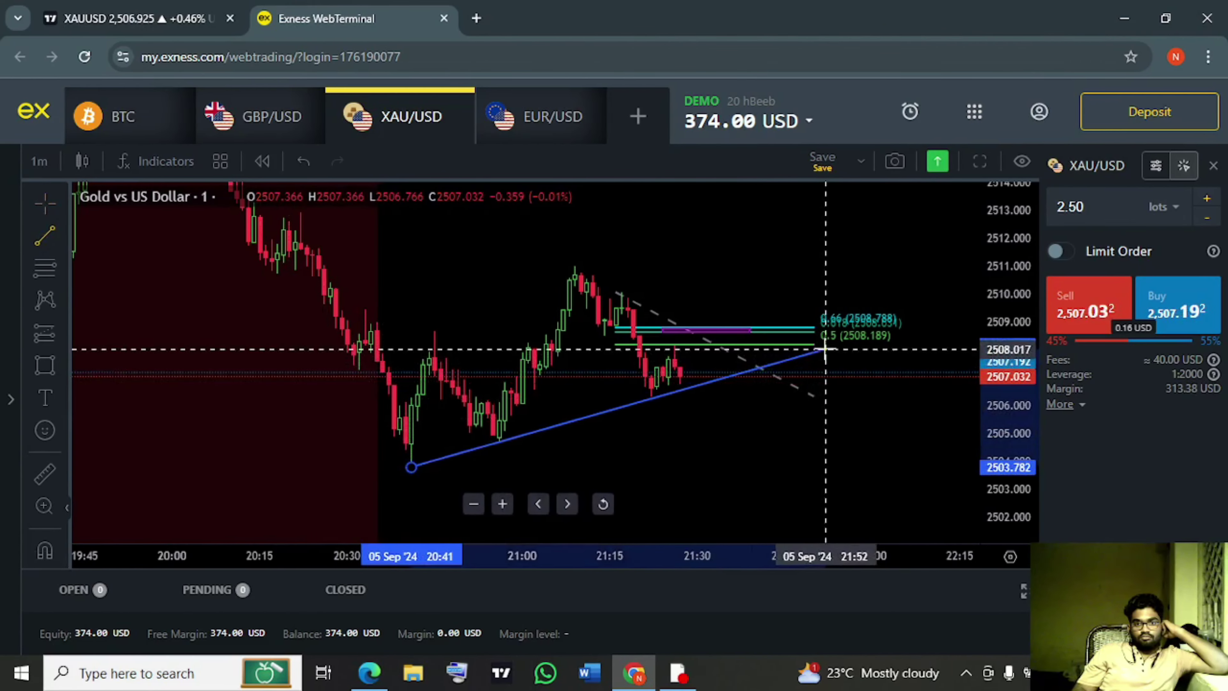
{"action": "left_click", "coordinate": [1178, 314]}
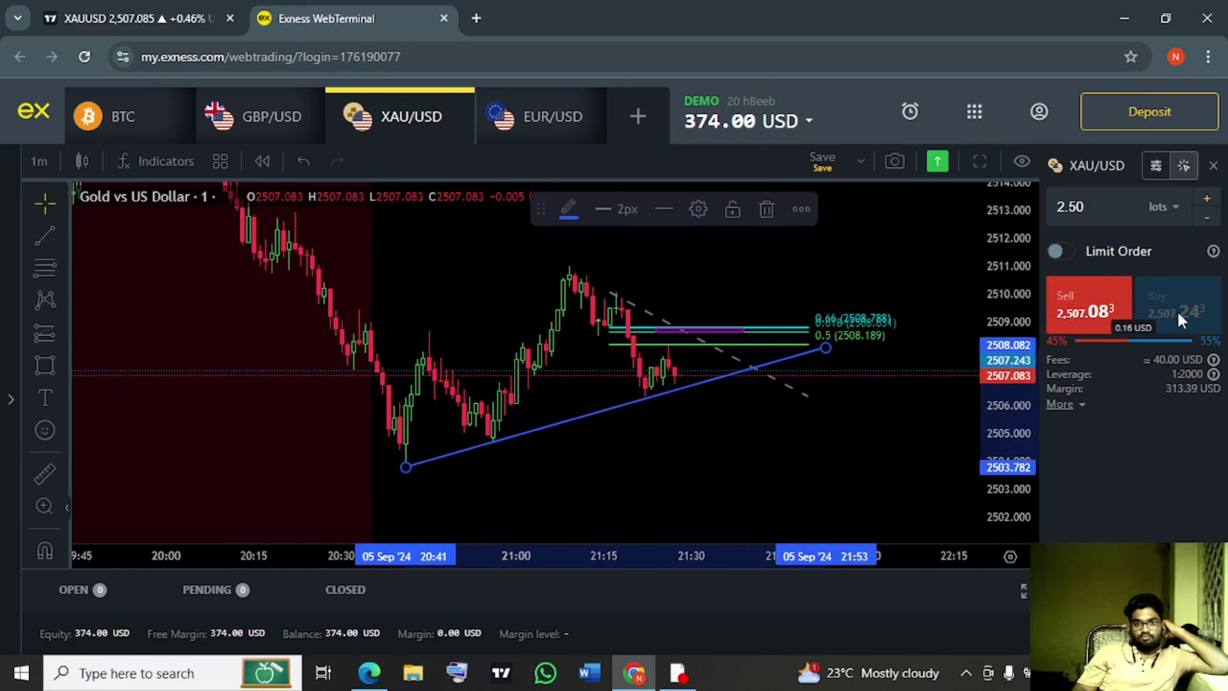
{"action": "left_click", "coordinate": [1183, 315]}
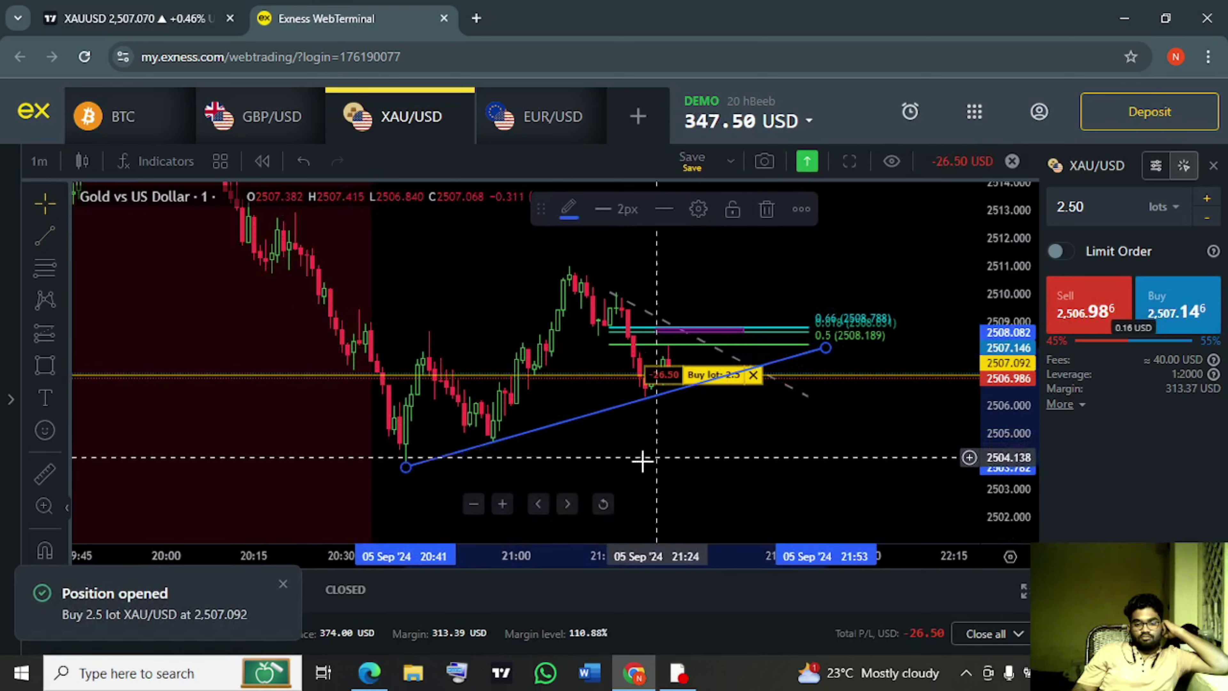
Switch the open buy position's autoclose to pips and set its take profit to 100 pips
{"action": "left_click", "coordinate": [720, 375]}
{"action": "left_click", "coordinate": [562, 368]}
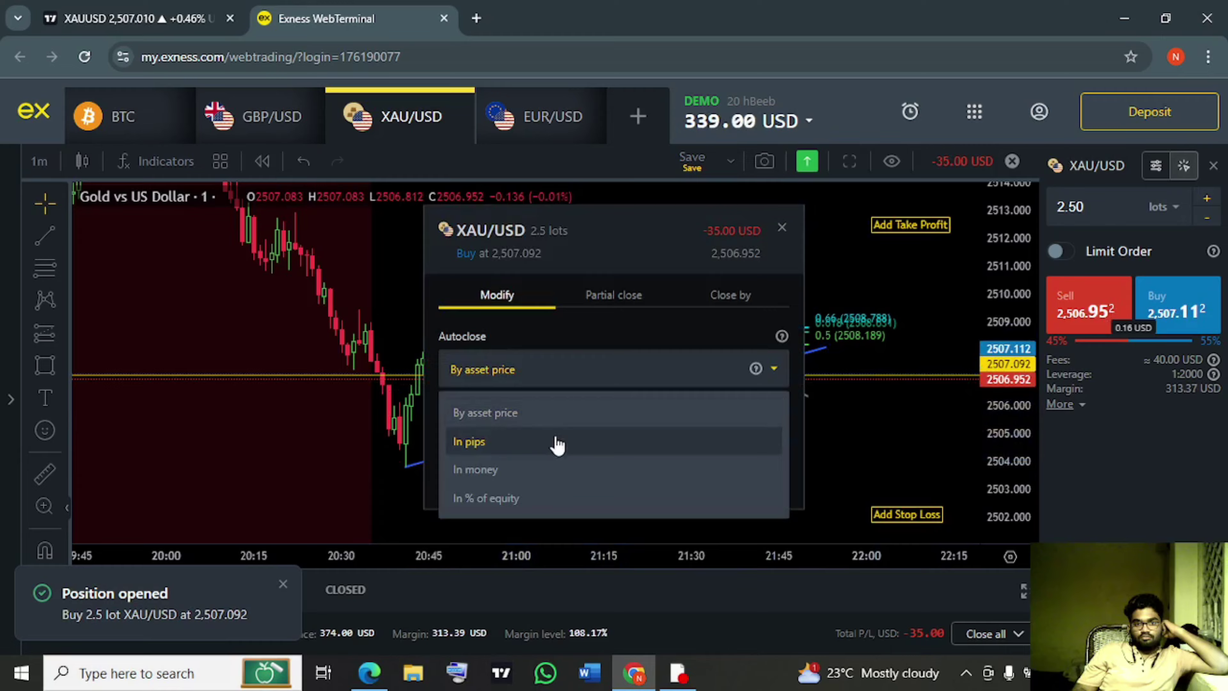
{"action": "left_click", "coordinate": [552, 452]}
{"action": "left_click", "coordinate": [518, 435]}
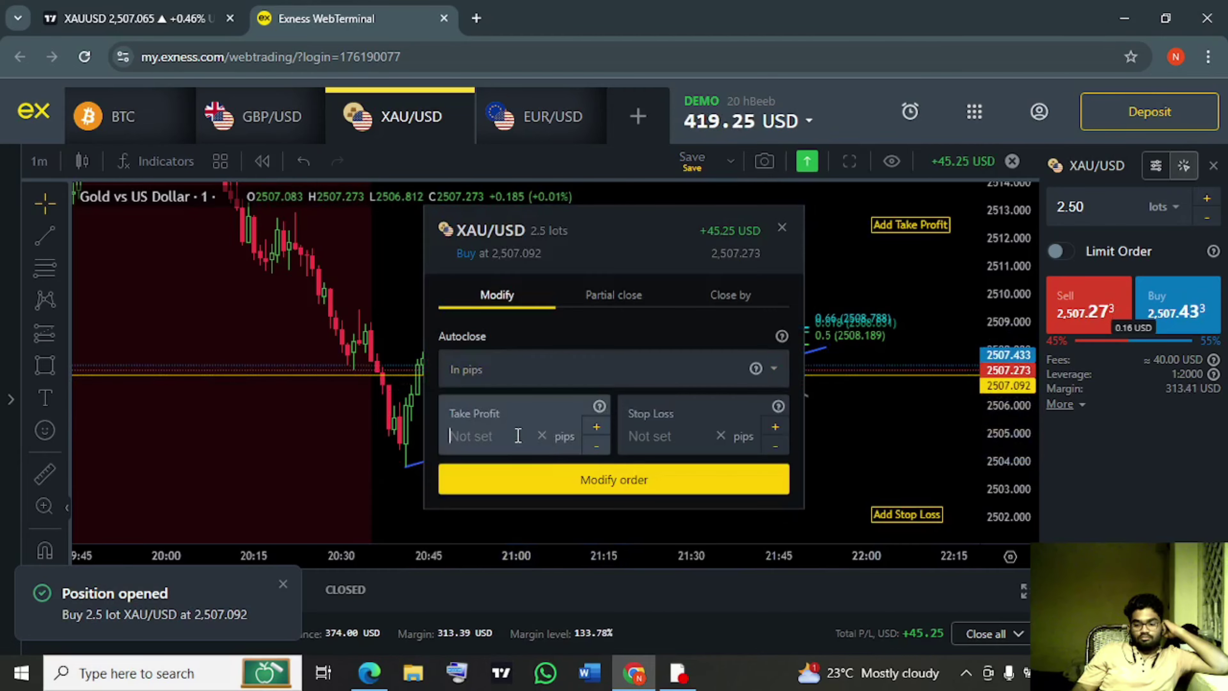
{"action": "type", "text": "1"}
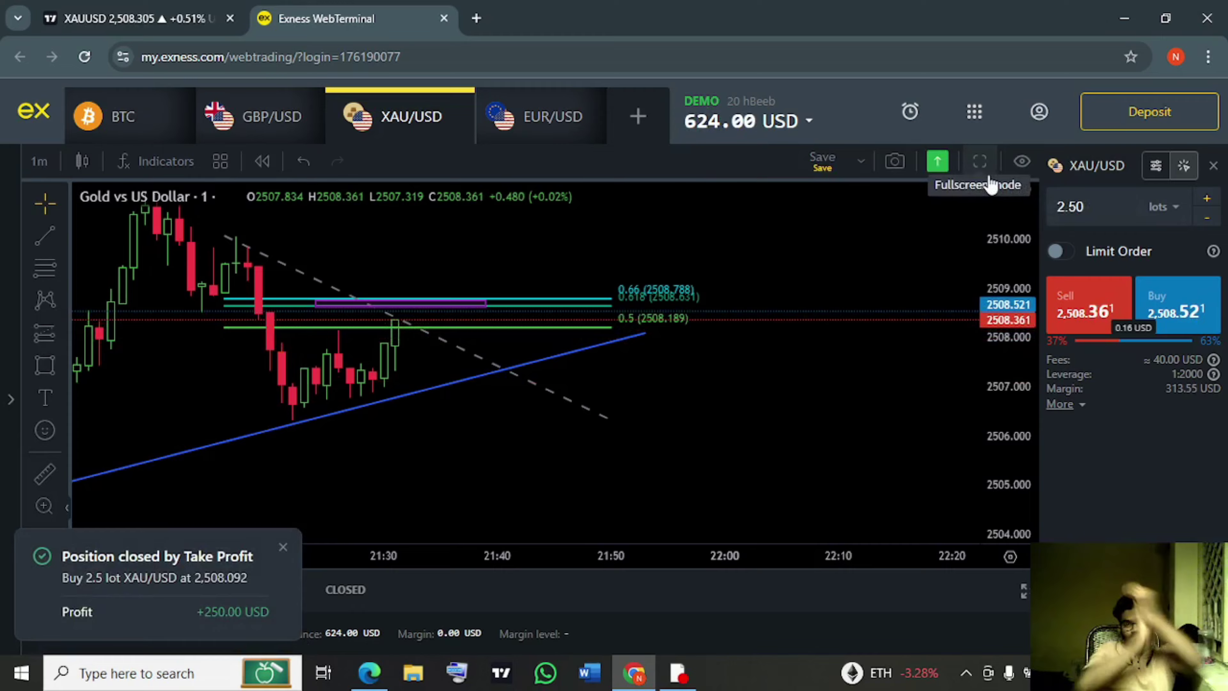
Consult EXNESS.pdf for the seventh trade and set the XAU/USD order's lot size to 5 in Exness
{"action": "left_click", "coordinate": [370, 673]}
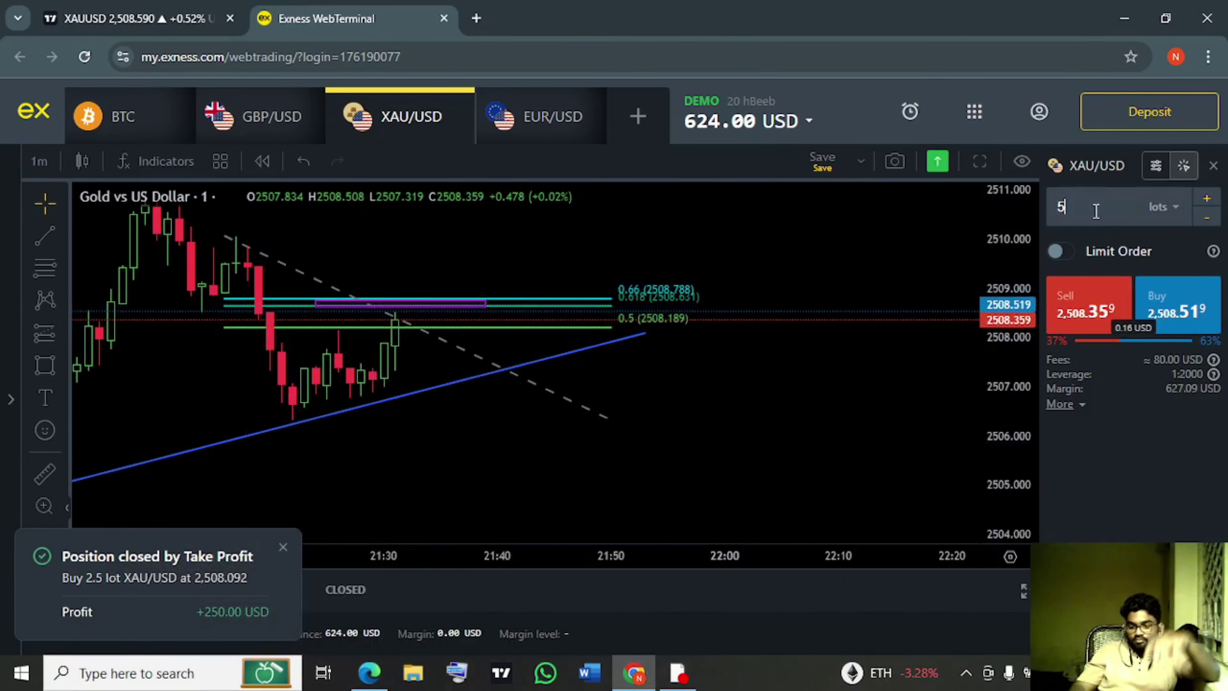
{"action": "left_click", "coordinate": [1141, 463]}
{"action": "scroll", "coordinate": [921, 411], "scroll_direction": "down", "scroll_amount": 2}
{"action": "scroll", "coordinate": [921, 411], "scroll_direction": "up", "scroll_amount": 2}
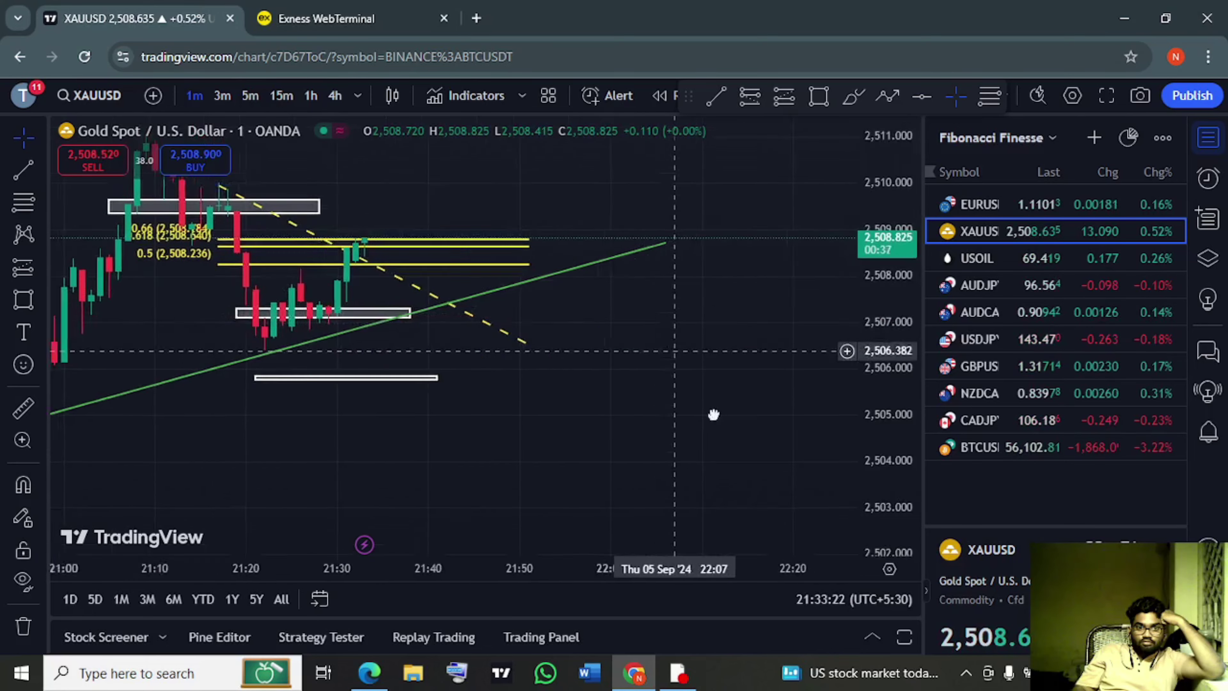
{"action": "left_click_drag", "start_coordinate": [714, 415], "coordinate": [480, 282]}
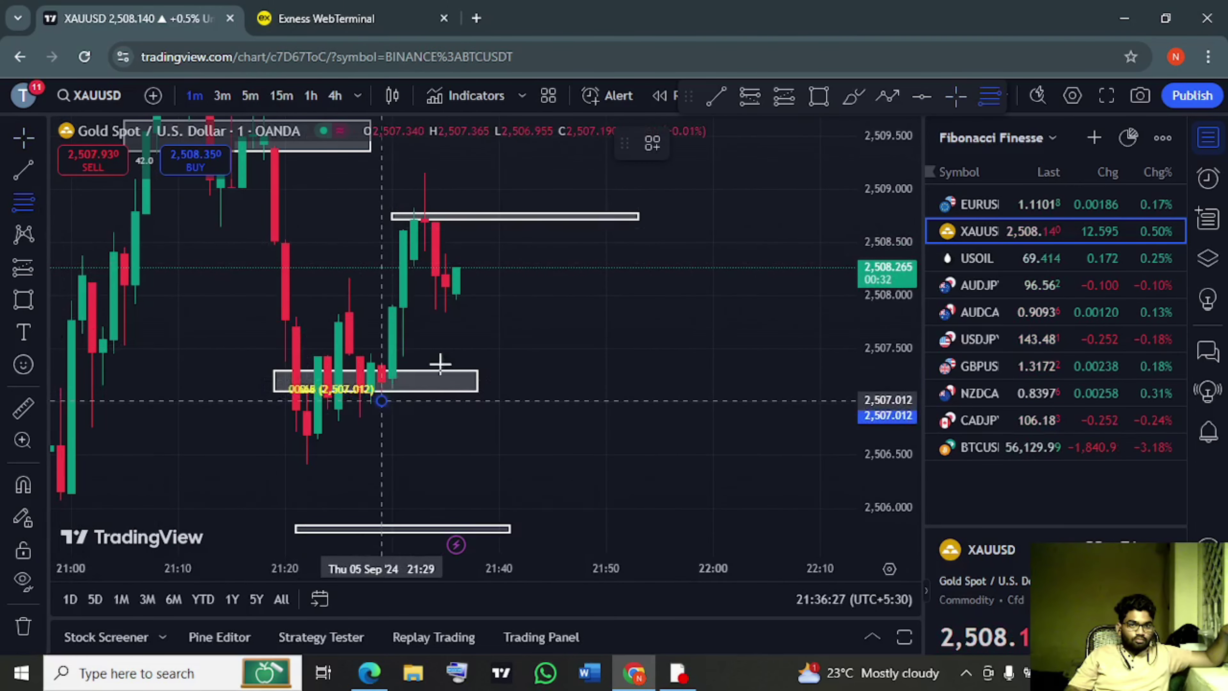
Switch to Exness and monitor the open 4.95-lot XAU/USD sell position against its take-profit level
{"action": "left_click", "coordinate": [329, 10]}
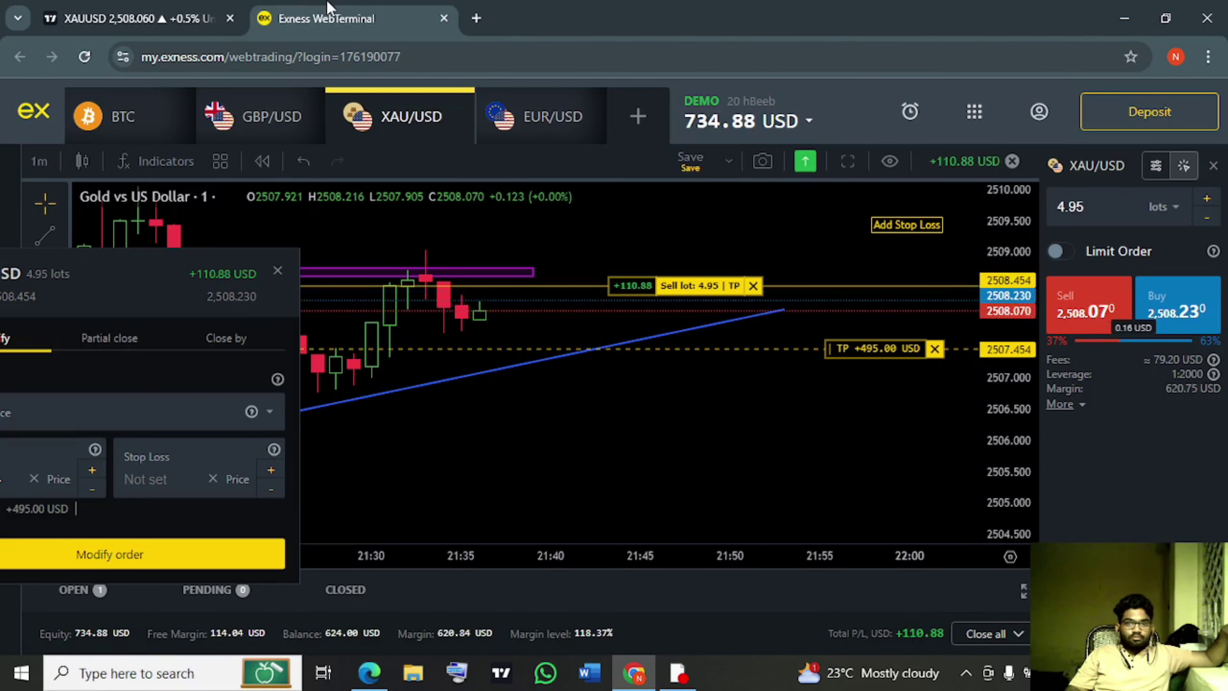
{"action": "scroll", "coordinate": [522, 425], "scroll_direction": "down", "scroll_amount": 2}
{"action": "scroll", "coordinate": [701, 425], "scroll_direction": "up", "scroll_amount": 3}
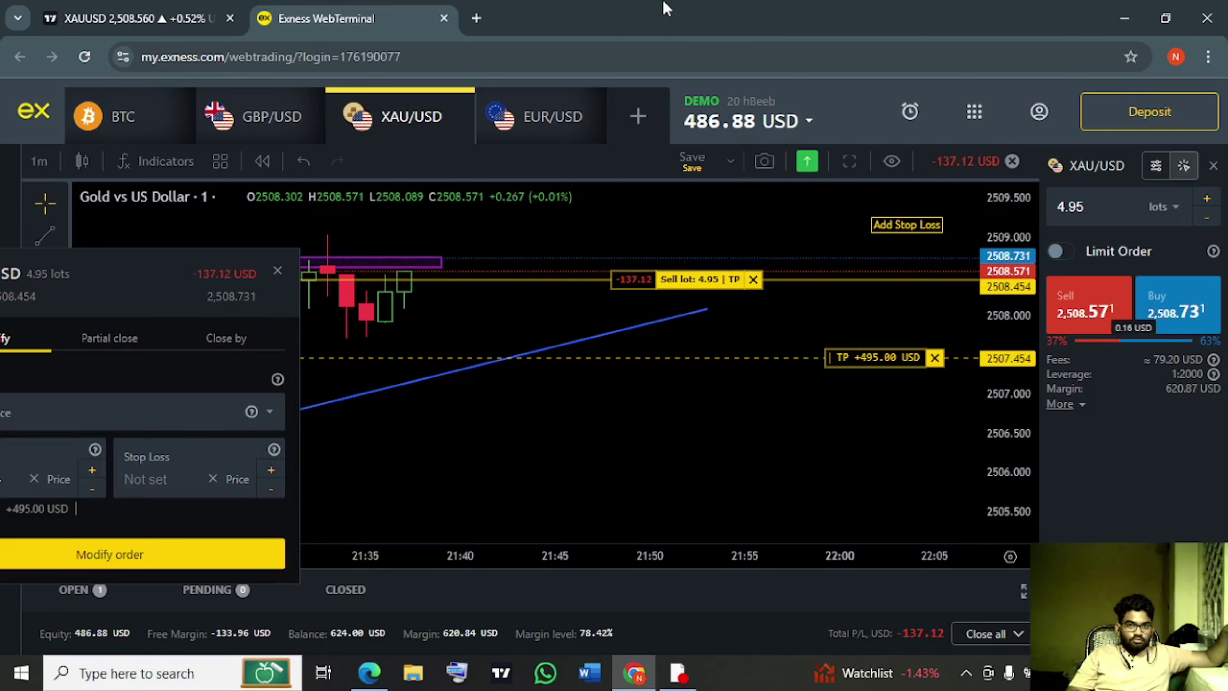
{"action": "scroll", "coordinate": [735, 357], "scroll_direction": "down", "scroll_amount": 2}
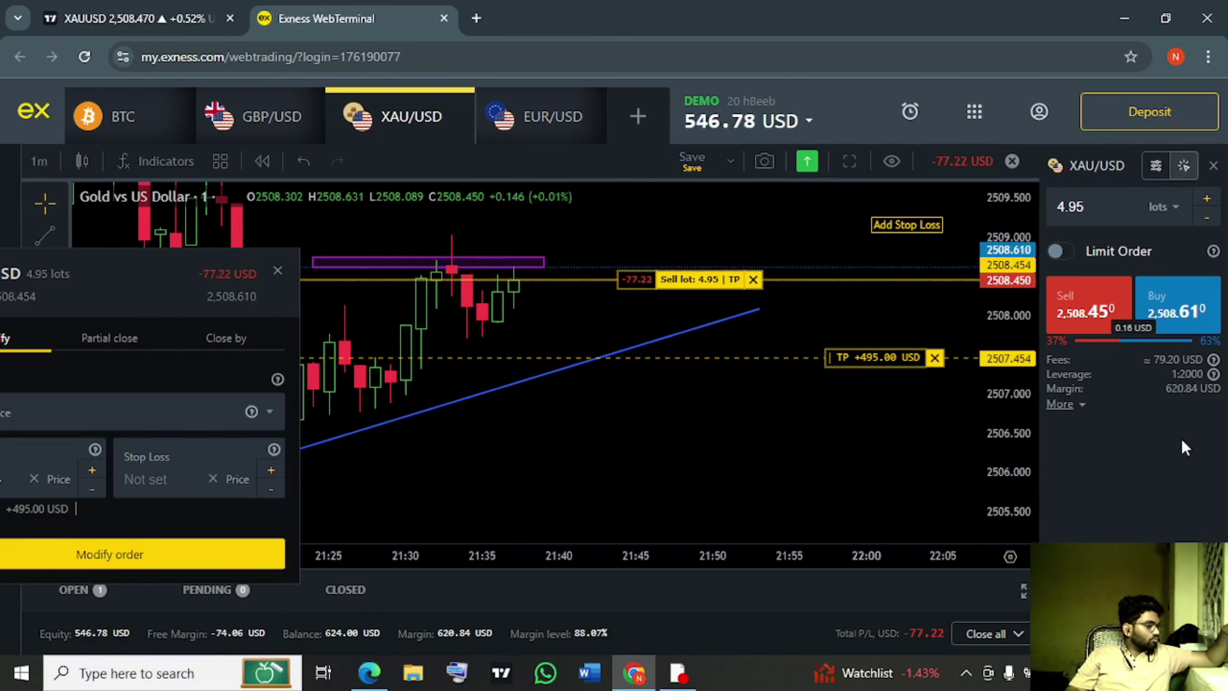
{"action": "scroll", "coordinate": [657, 397], "scroll_direction": "up", "scroll_amount": 3}
{"action": "left_click_drag", "start_coordinate": [605, 402], "coordinate": [784, 419]}
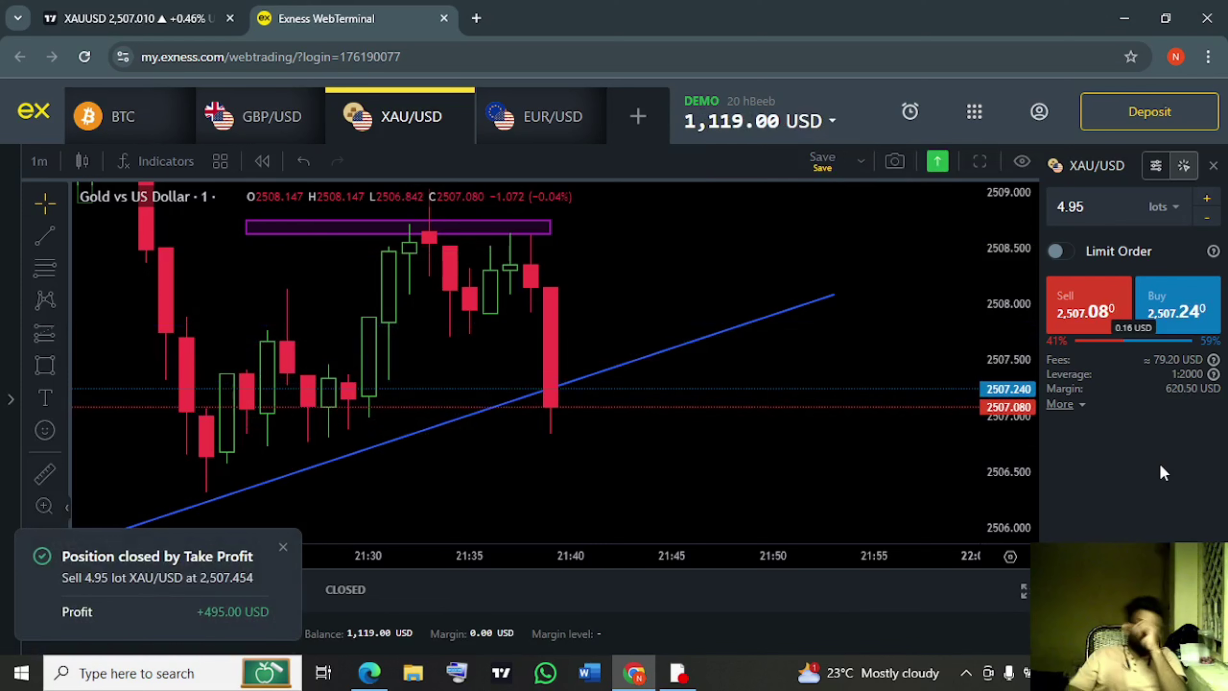
Review the seventh and eighth trades in EXNESS.pdf, highlighting the eighth row from its capital to its end balance
{"action": "left_click", "coordinate": [367, 674]}
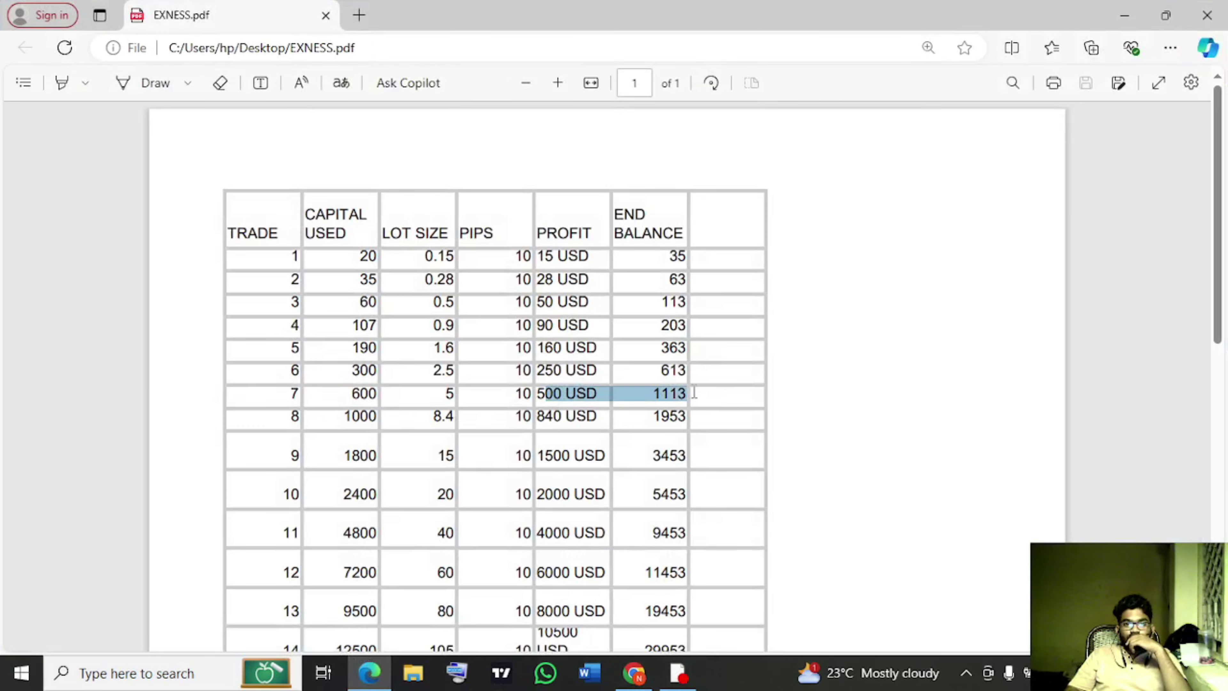
{"action": "left_click", "coordinate": [580, 428]}
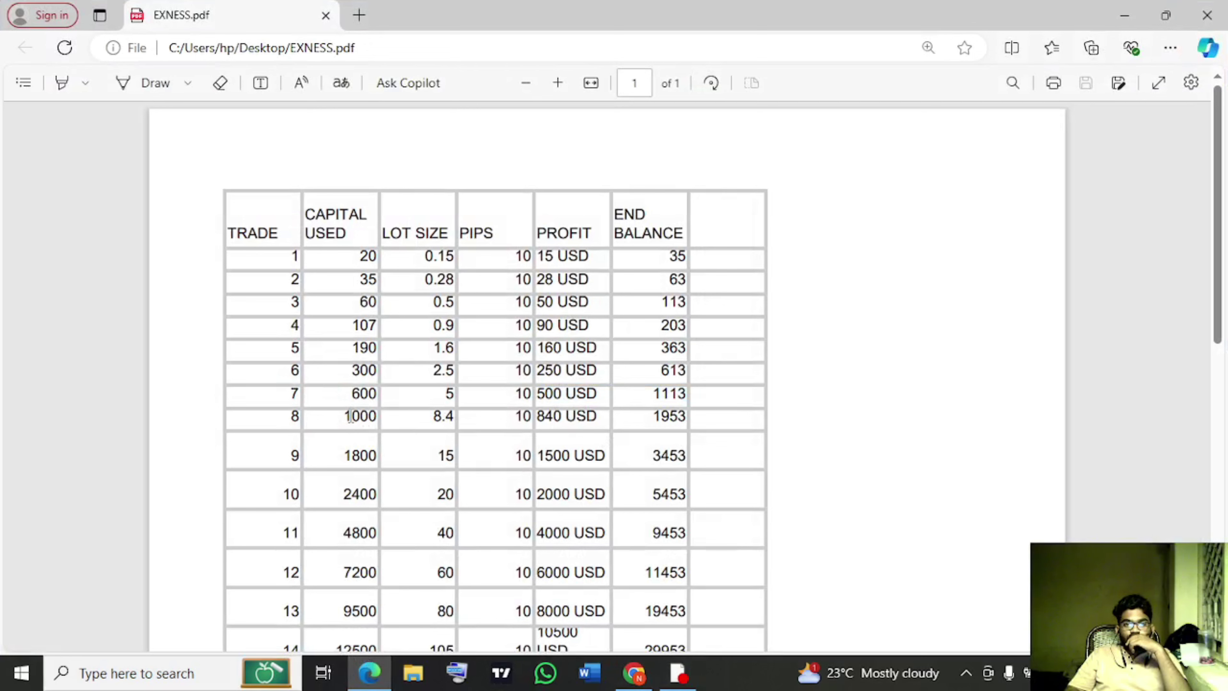
{"action": "left_click_drag", "start_coordinate": [682, 416], "coordinate": [721, 428]}
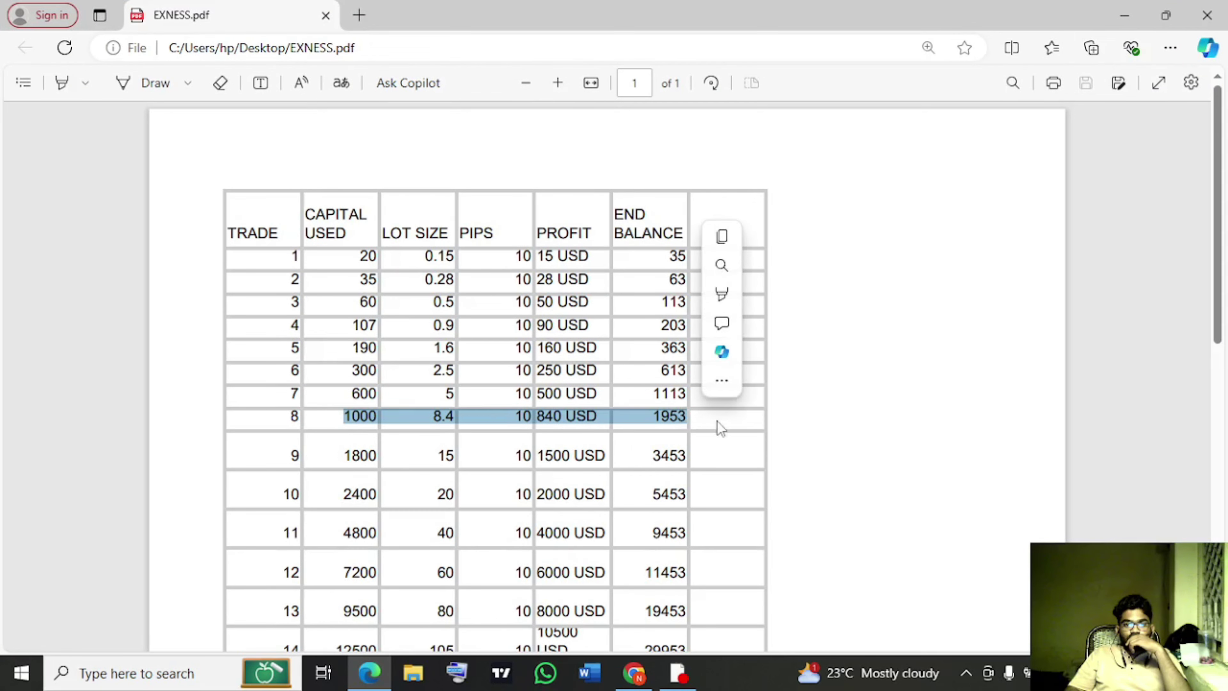